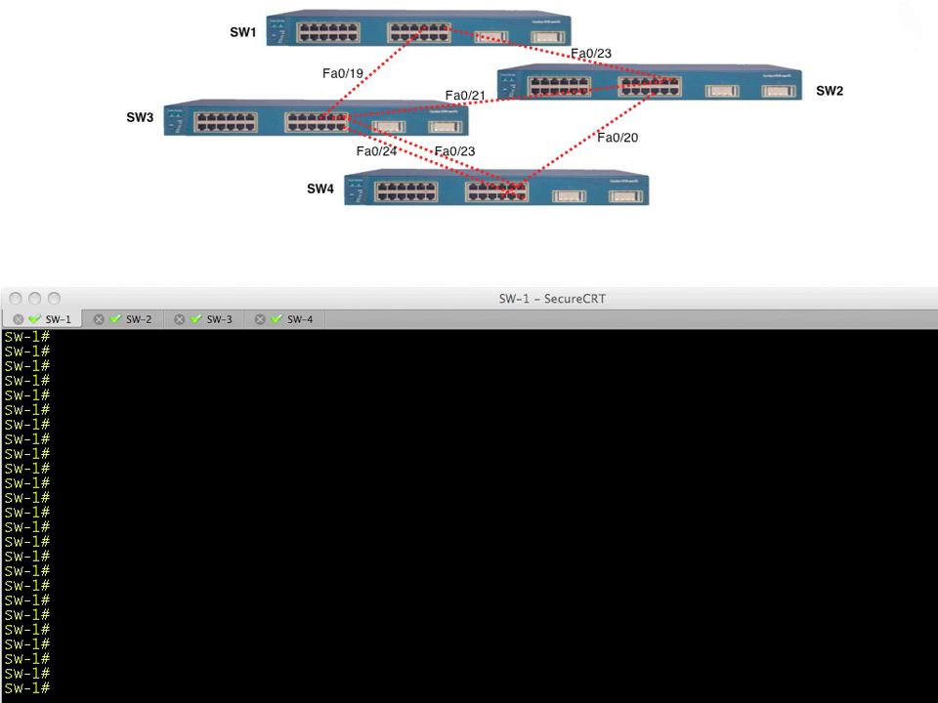
- Disable spanning tree for VLAN 1 on SW-1 with no spanning-tree vlan 1
{"action": "left_click", "coordinate": [58, 320]}
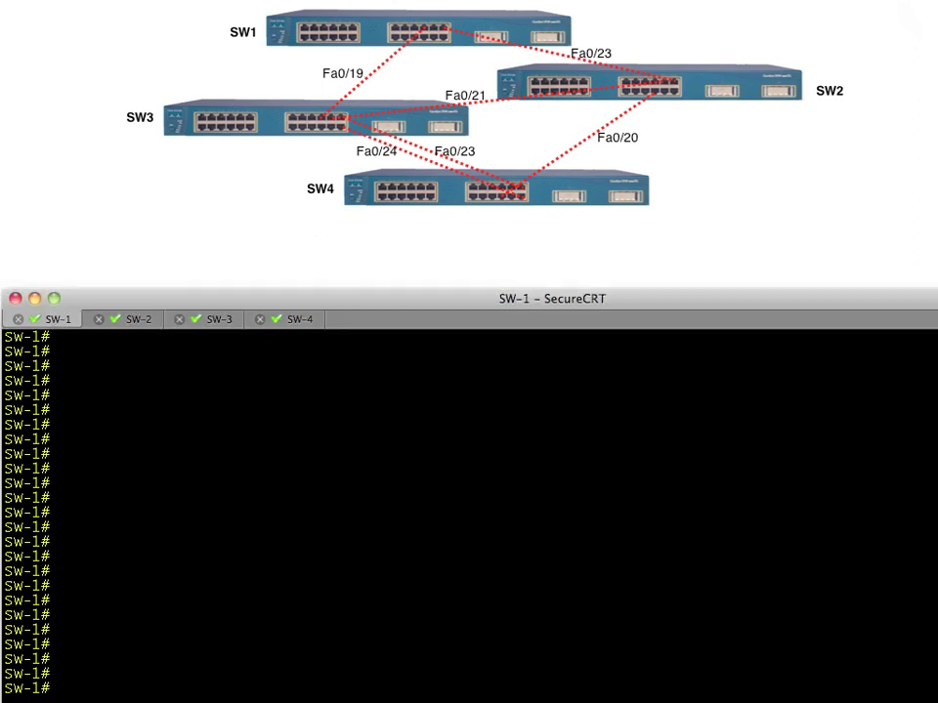
{"action": "type", "text": "conf t"}
{"action": "key", "text": "Return"}
{"action": "type", "text": "no s"}
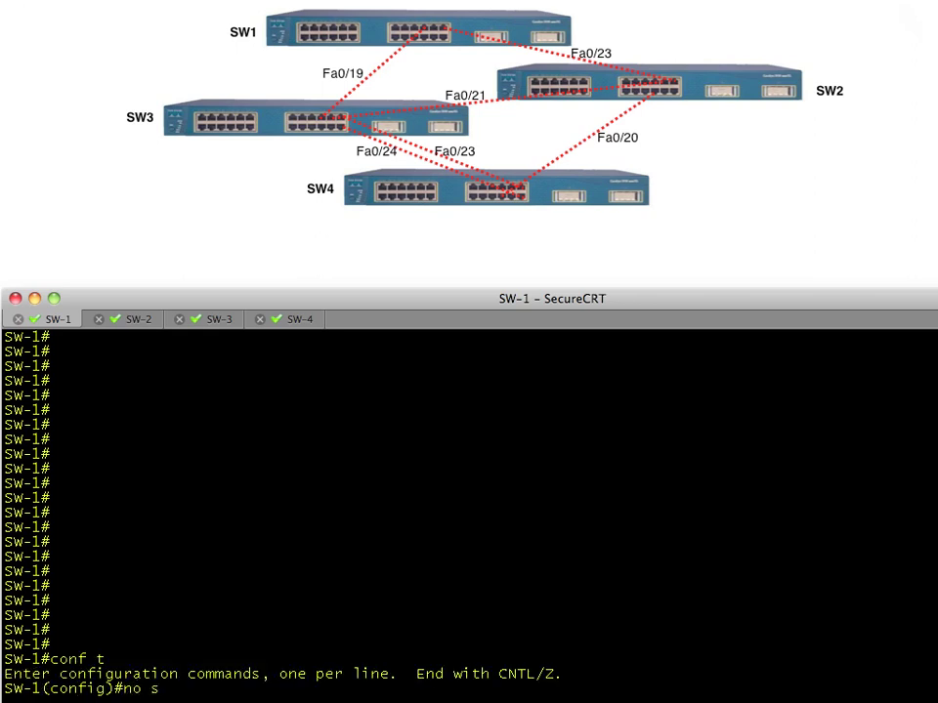
{"action": "type", "text": "panning-tree vlan 1"}
{"action": "key", "text": "Return"}
{"action": "type", "text": "end"}
{"action": "key", "text": "Return"}
- Disable spanning tree for VLAN 1 on SW-2
{"action": "left_click", "coordinate": [138, 320]}
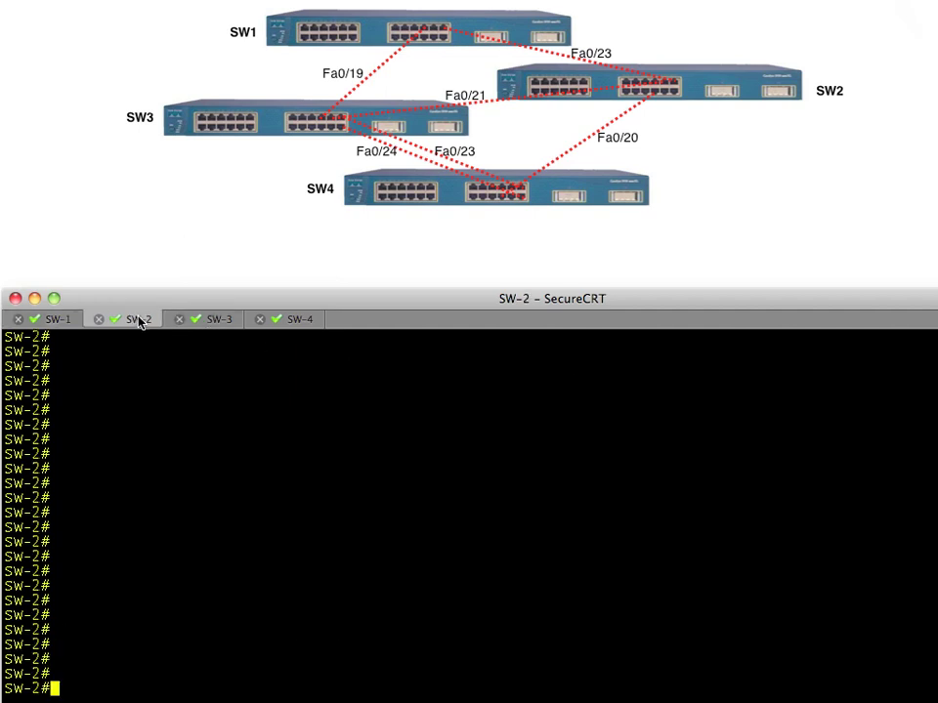
{"action": "type", "text": "conf t"}
{"action": "key", "text": "Return"}
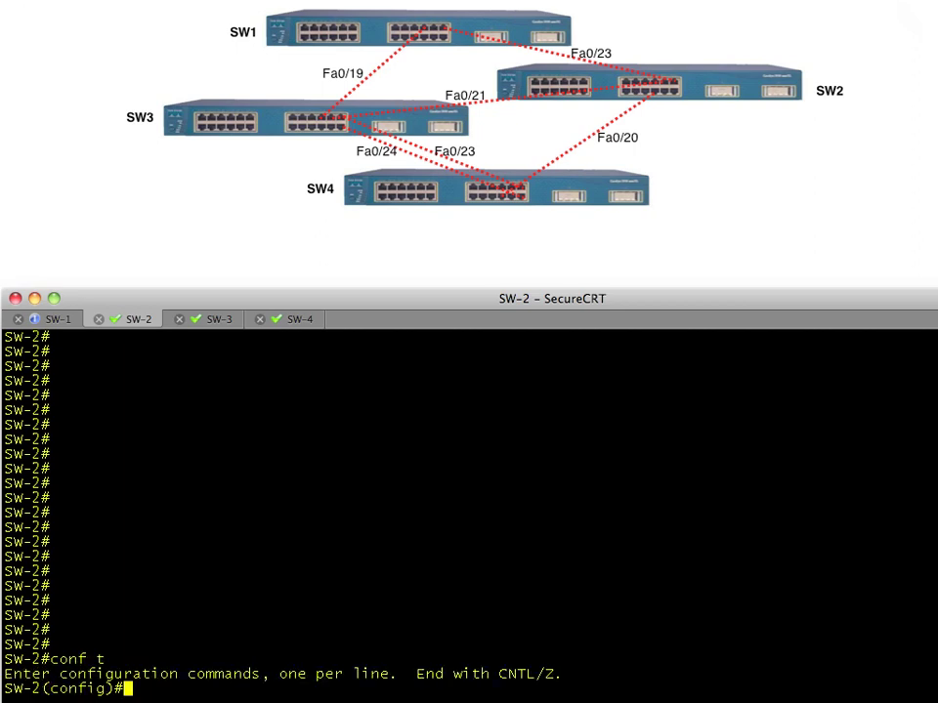
{"action": "type", "text": "no spannin"}
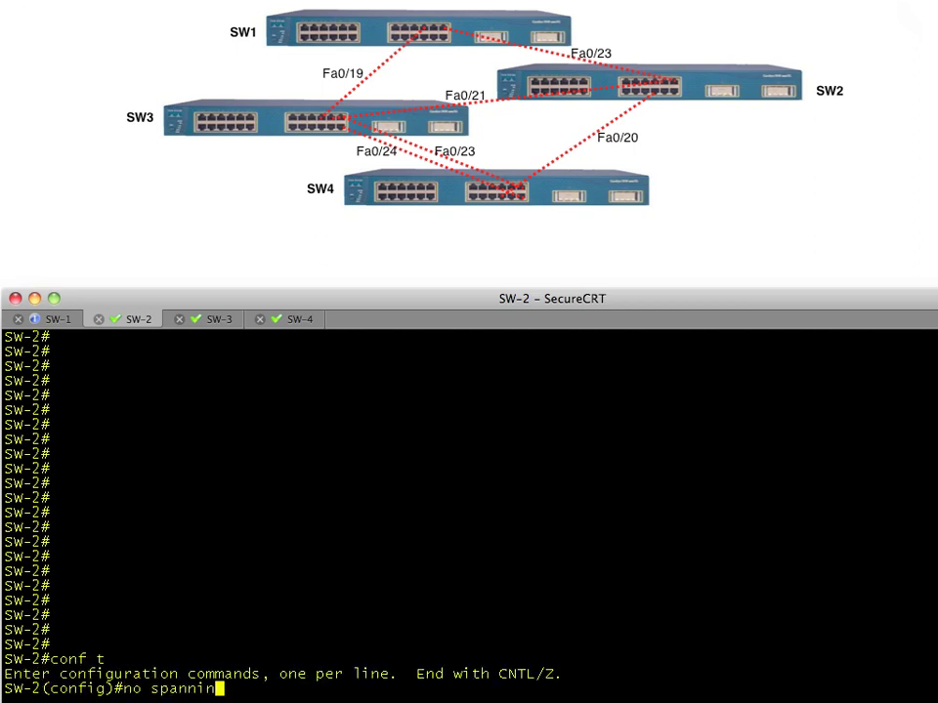
{"action": "type", "text": "g-tree vlan 1"}
{"action": "key", "text": "Return"}
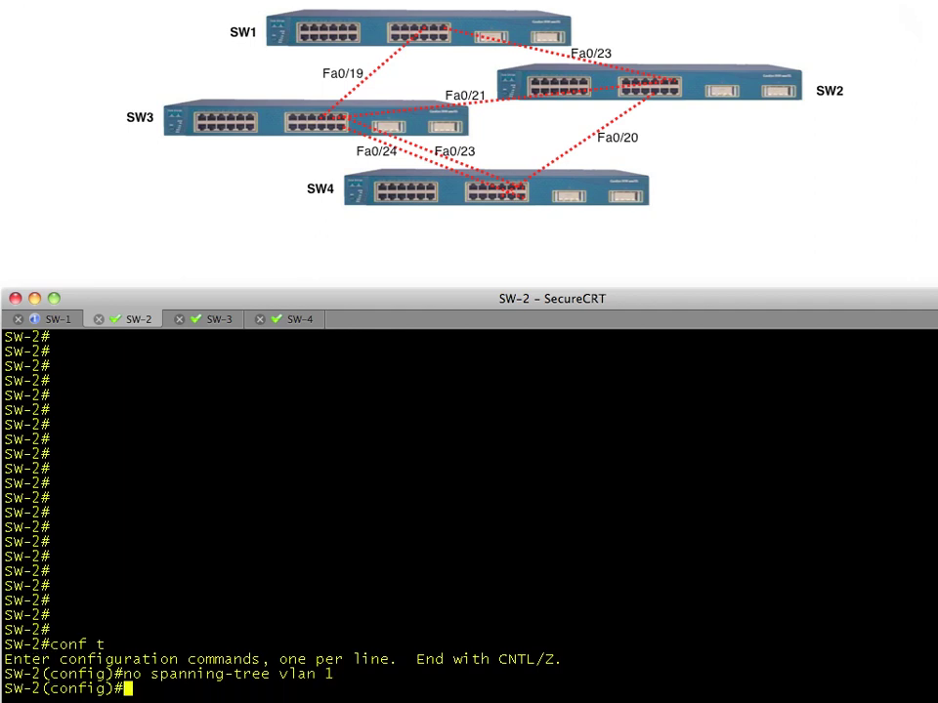
{"action": "type", "text": "end"}
{"action": "key", "text": "Return"}
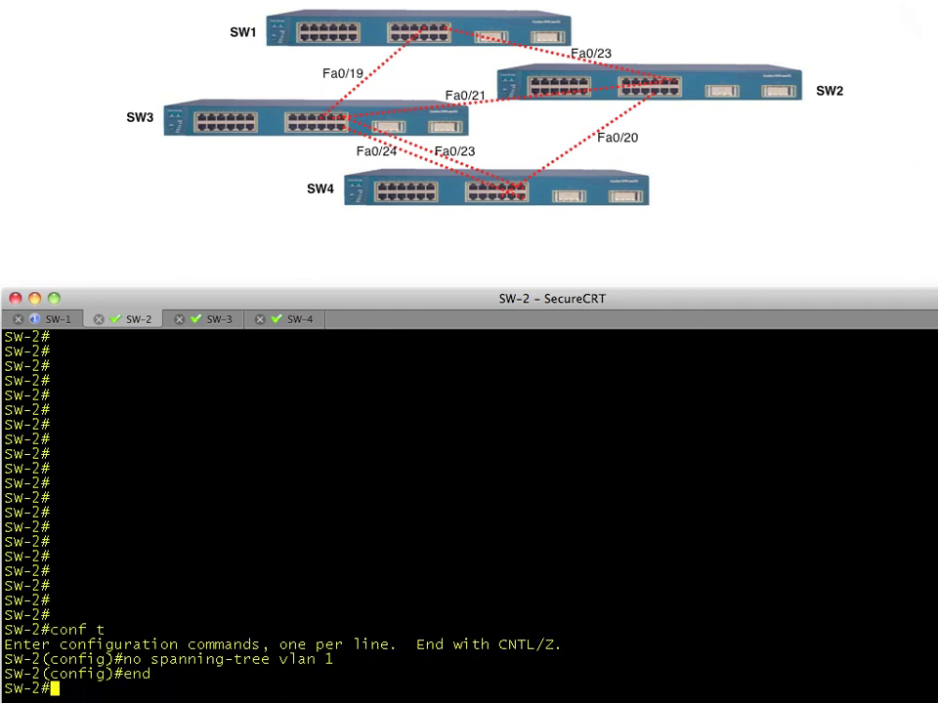
{"action": "key", "text": "Return"}
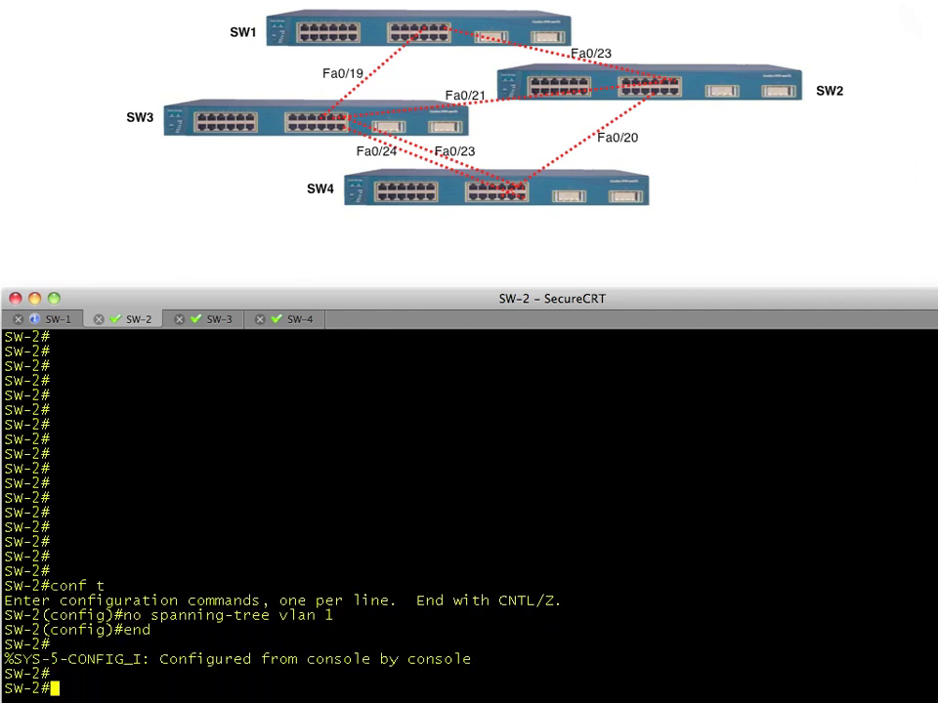
- Disable spanning tree for VLAN 1 on SW-3
{"action": "left_click", "coordinate": [228, 327]}
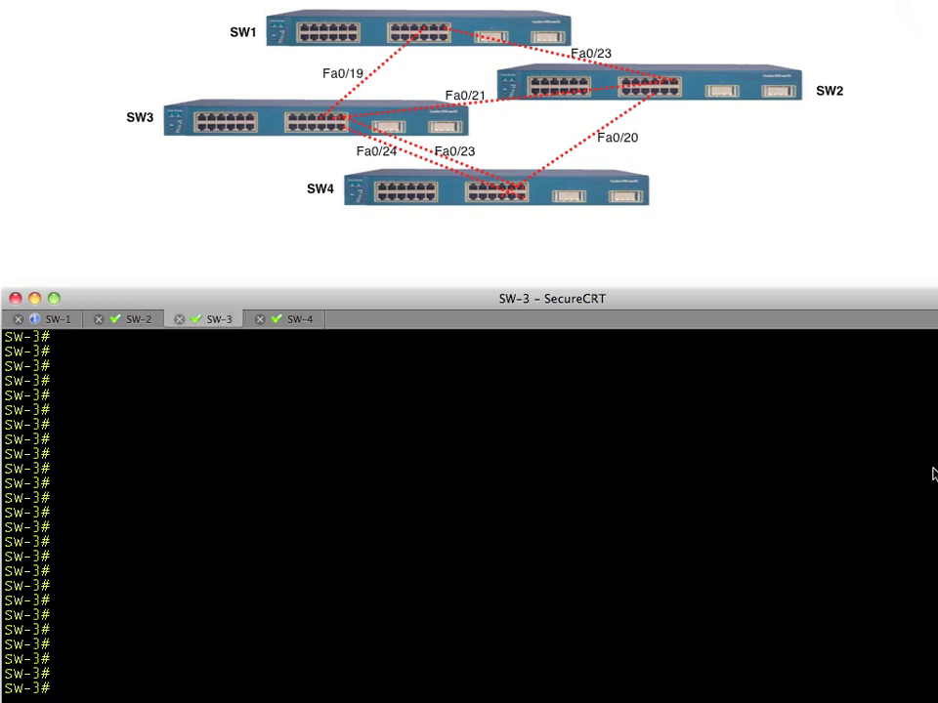
{"action": "type", "text": "conf t"}
{"action": "key", "text": "Return"}
{"action": "type", "text": "no spanning-tree vlan 1"}
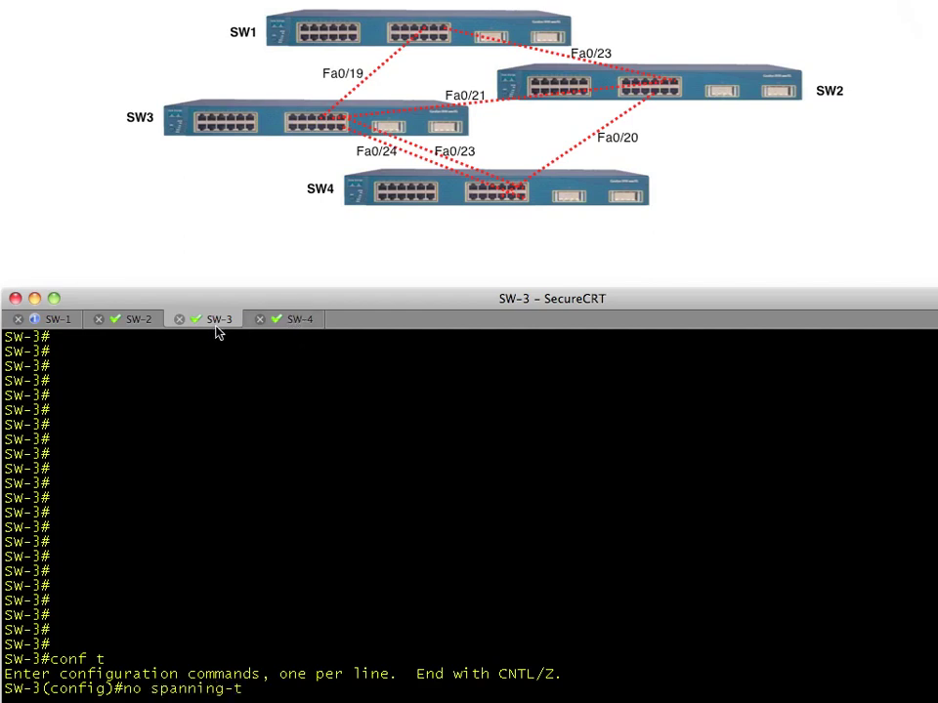
{"action": "key", "text": "Return"}
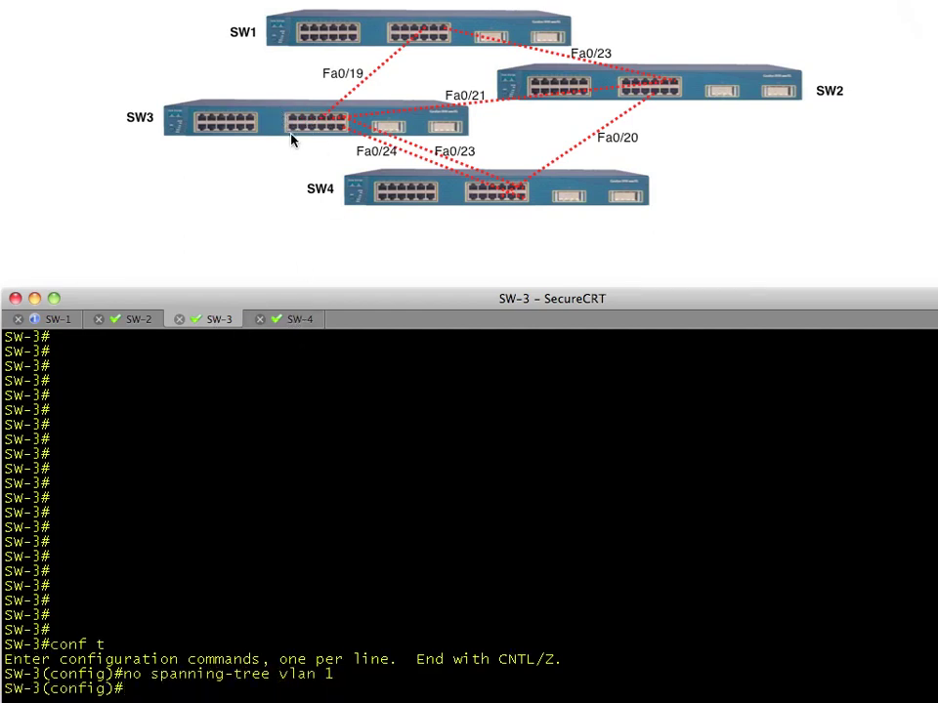
{"action": "type", "text": "end"}
{"action": "key", "text": "Return"}
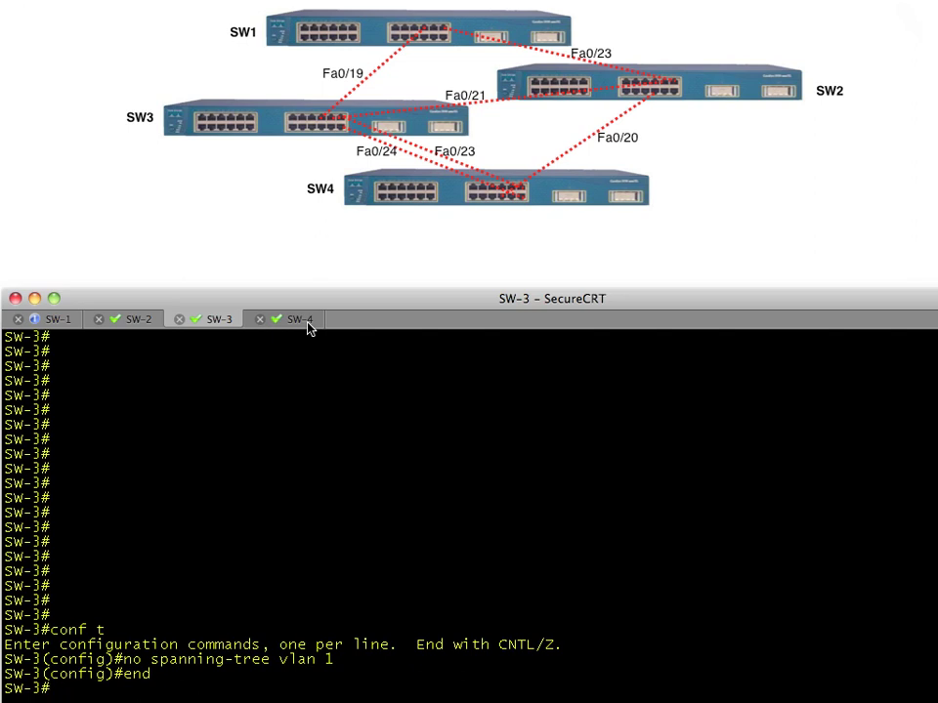
- Disable spanning tree for VLAN 1 on SW-4
{"action": "left_click", "coordinate": [306, 326]}
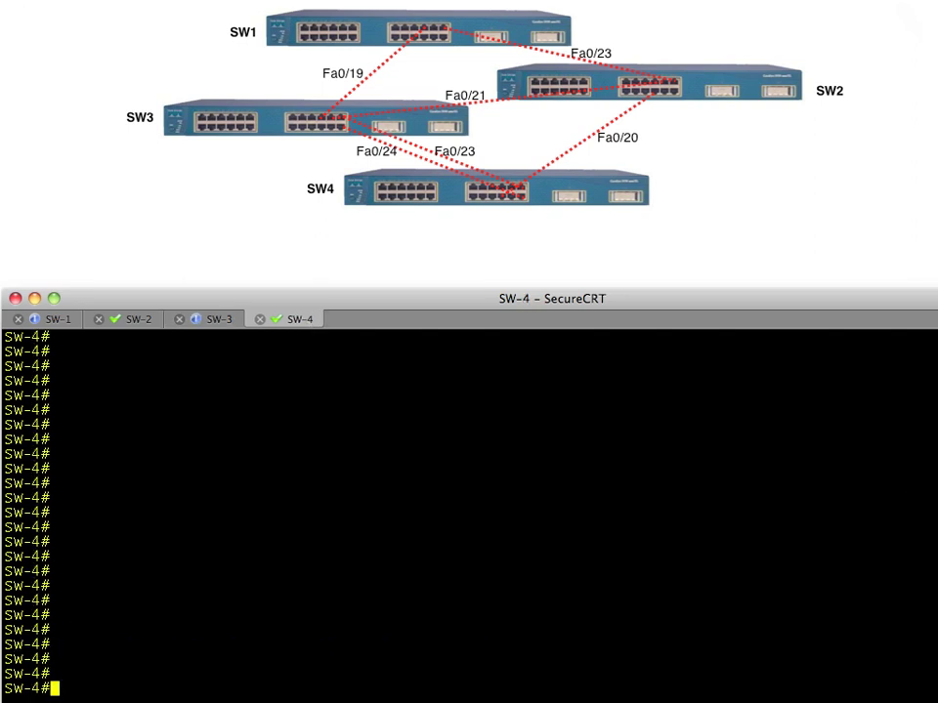
{"action": "type", "text": "conf t"}
{"action": "key", "text": "Return"}
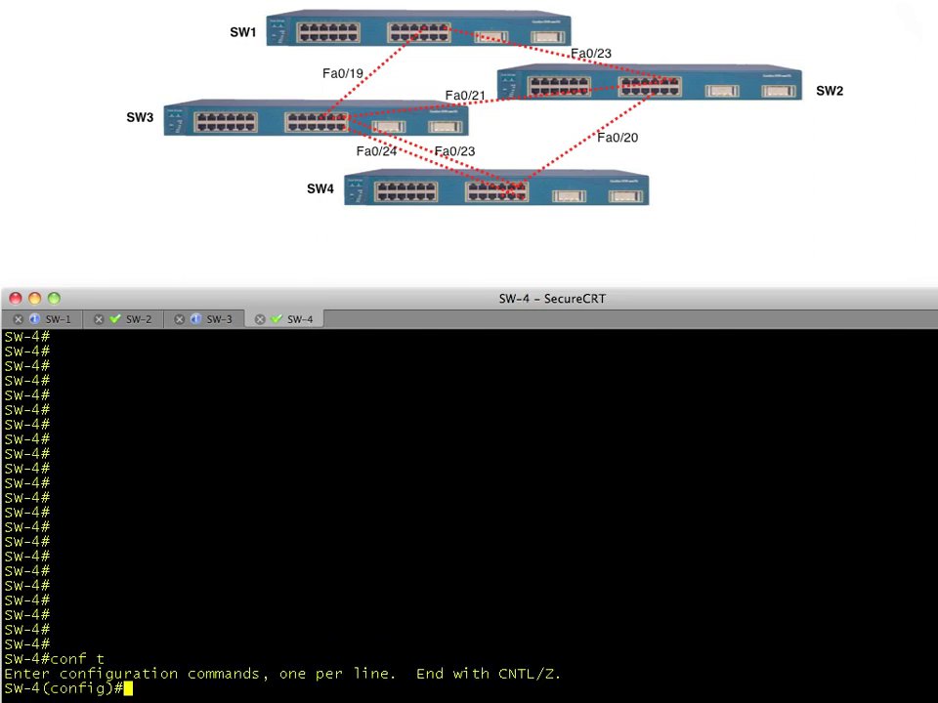
{"action": "type", "text": "no span"}
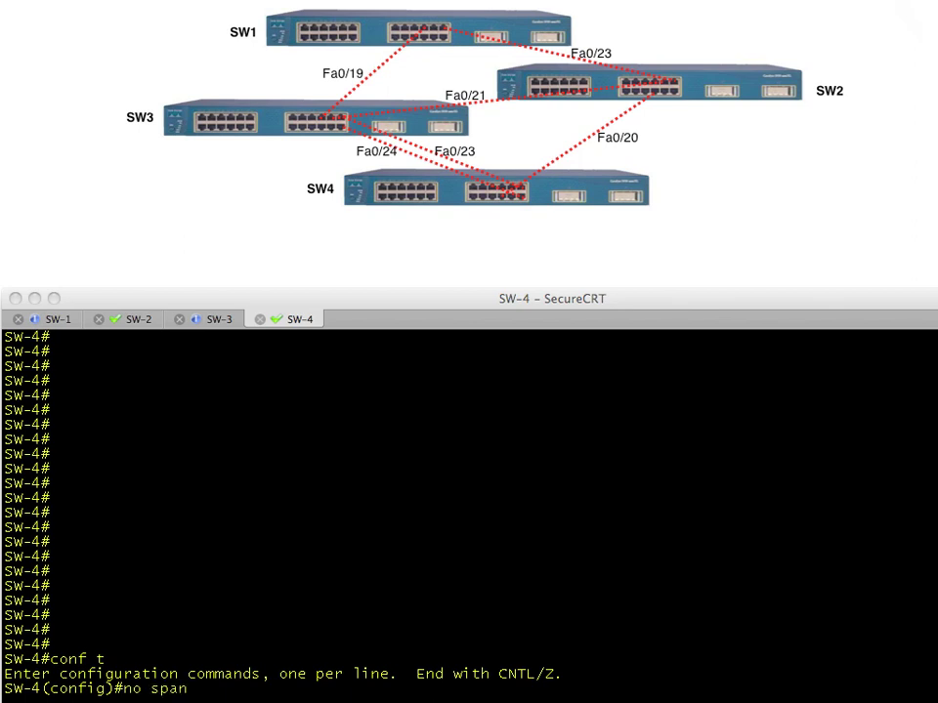
{"action": "type", "text": "ning-tree vlan 1"}
{"action": "key", "text": "Return"}
{"action": "type", "text": "end"}
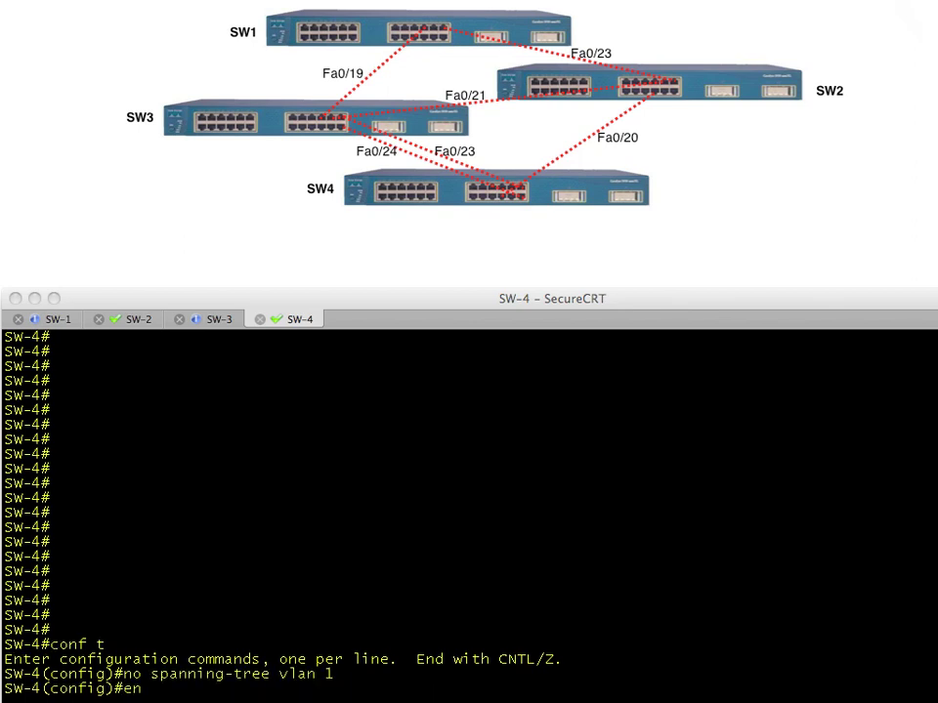
{"action": "key", "text": "Return"}
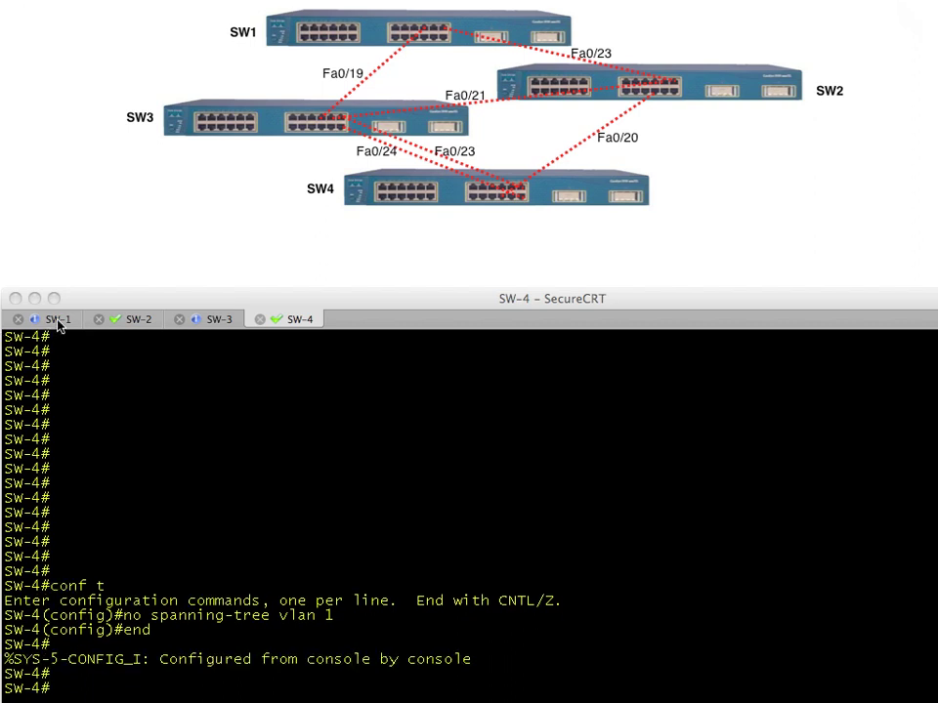
{"action": "left_click", "coordinate": [61, 319]}
- Clear all interface counters on SW-1 and confirm
{"action": "key", "text": "Return"}
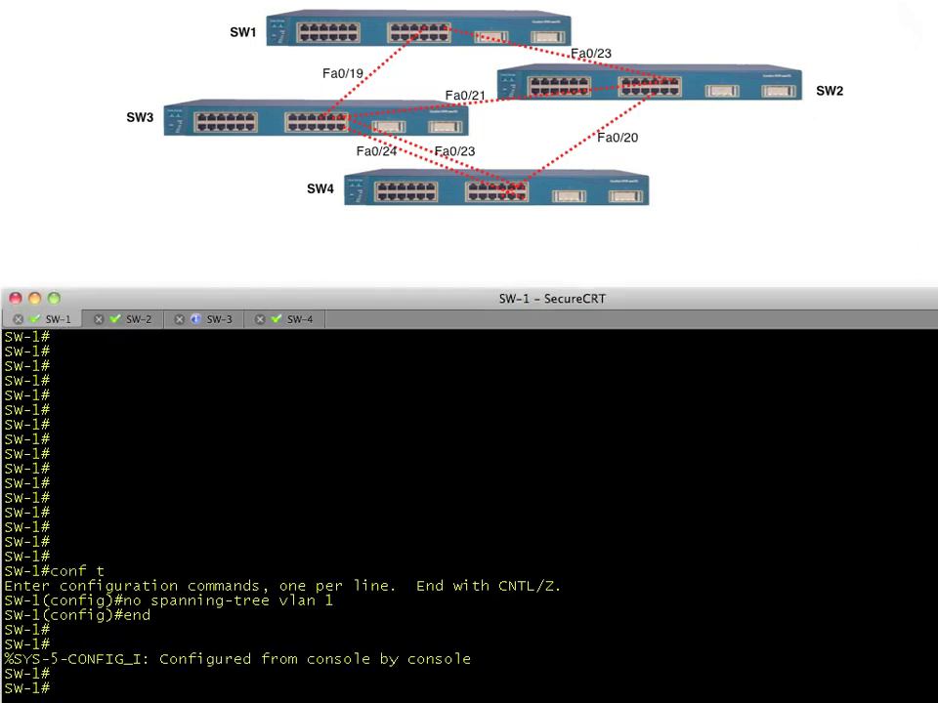
{"action": "type", "text": "clear counters"}
{"action": "key", "text": "Return"}
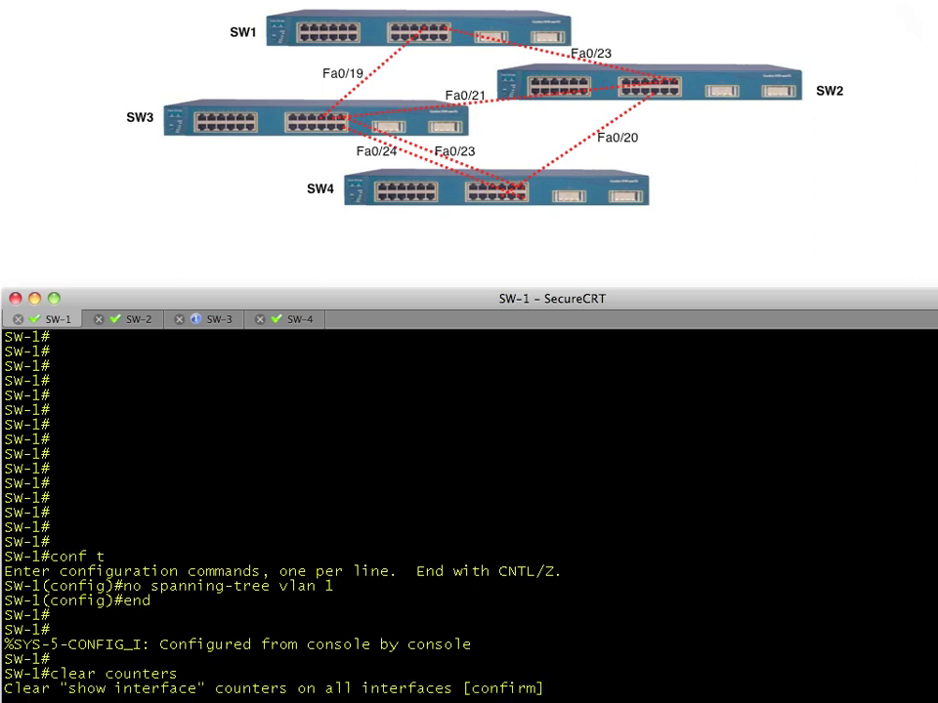
{"action": "key", "text": "Return"}
- Display the full show interface fa0/23 statistics on SW-1
{"action": "type", "text": "show interface fa0/23"}
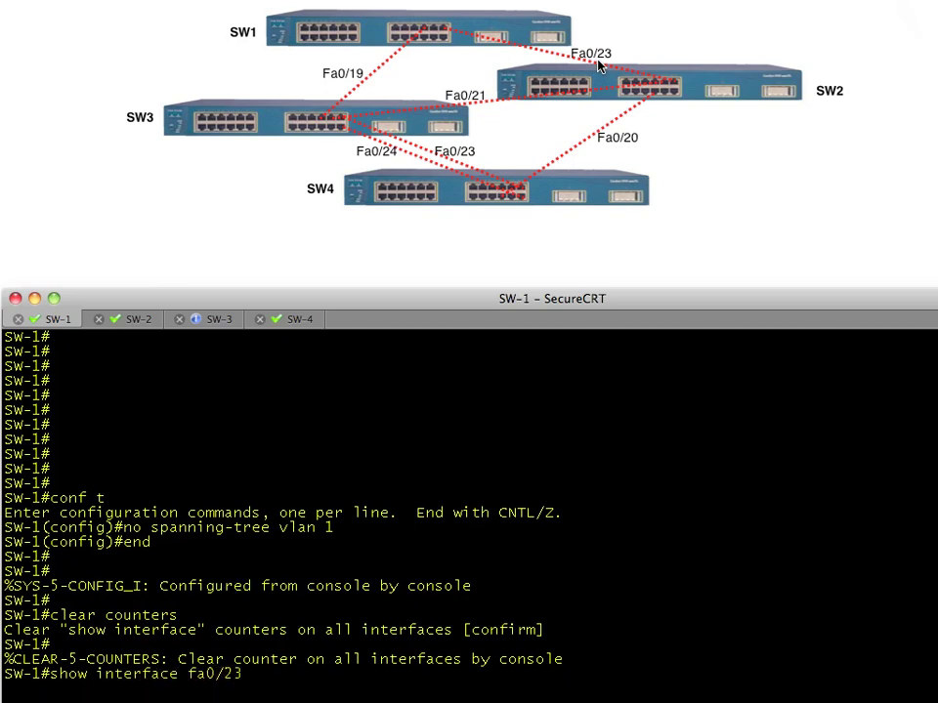
{"action": "key", "text": "Return"}
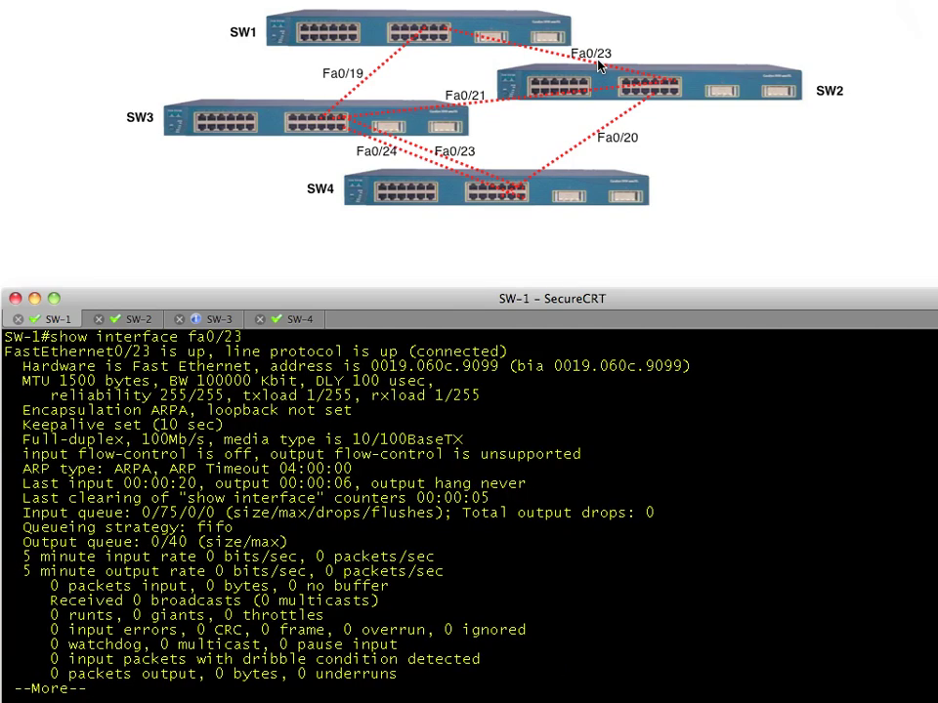
{"action": "triple_click", "coordinate": [148, 336]}
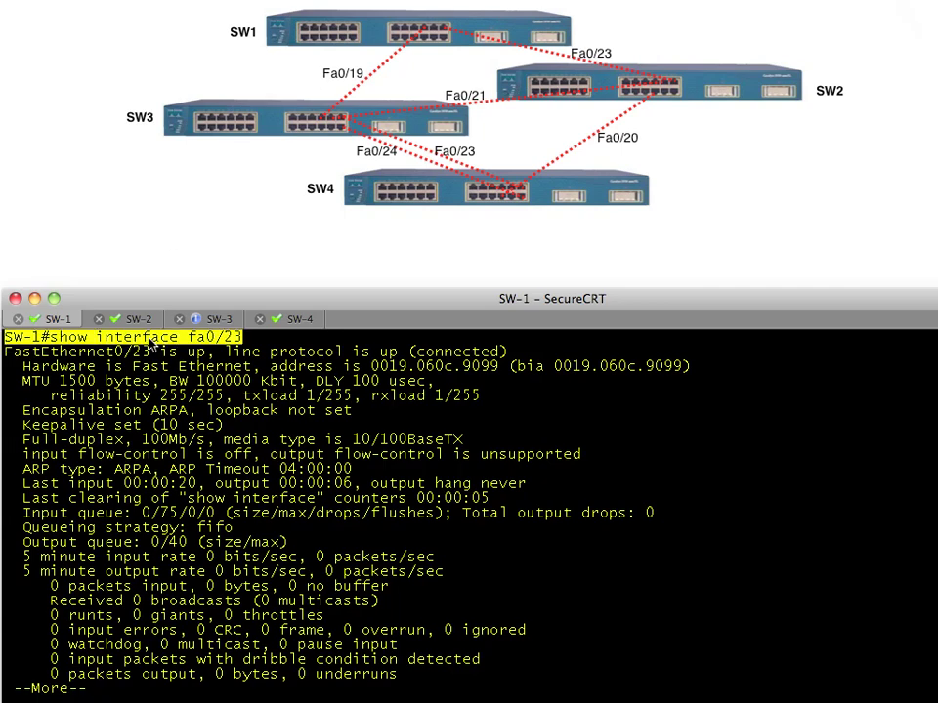
{"action": "key", "text": "space"}
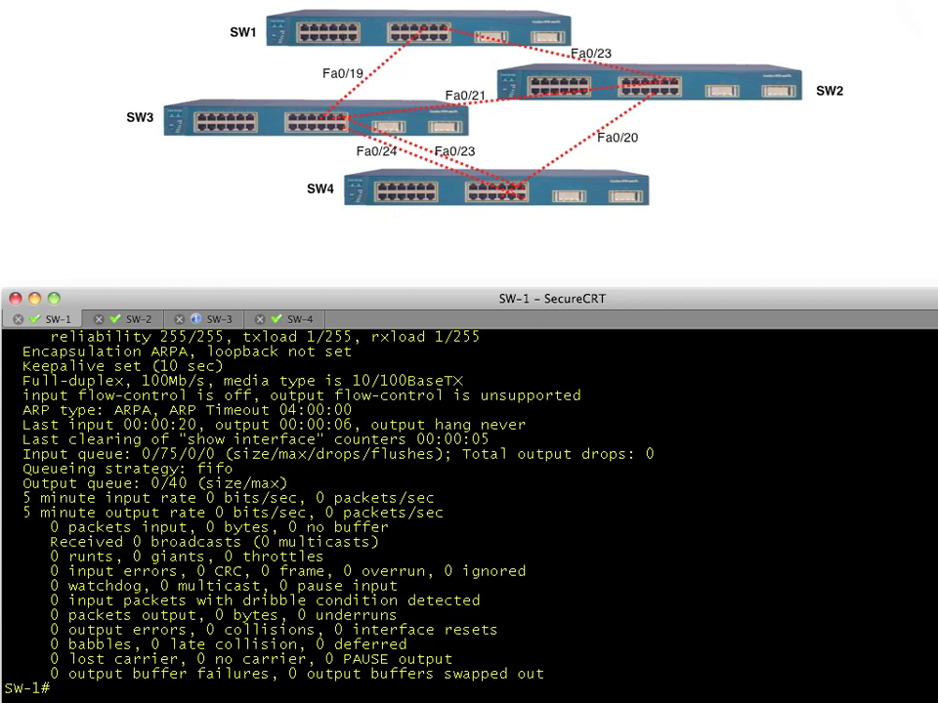
- List SW-1's VLANs with show vlan brief and highlight the VLAN 1 default row
{"action": "key", "text": "Return"}
{"action": "type", "text": "con"}
{"action": "key", "text": "BackSpace"}
{"action": "key", "text": "BackSpace"}
{"action": "key", "text": "BackSpace"}
{"action": "type", "text": "show "}
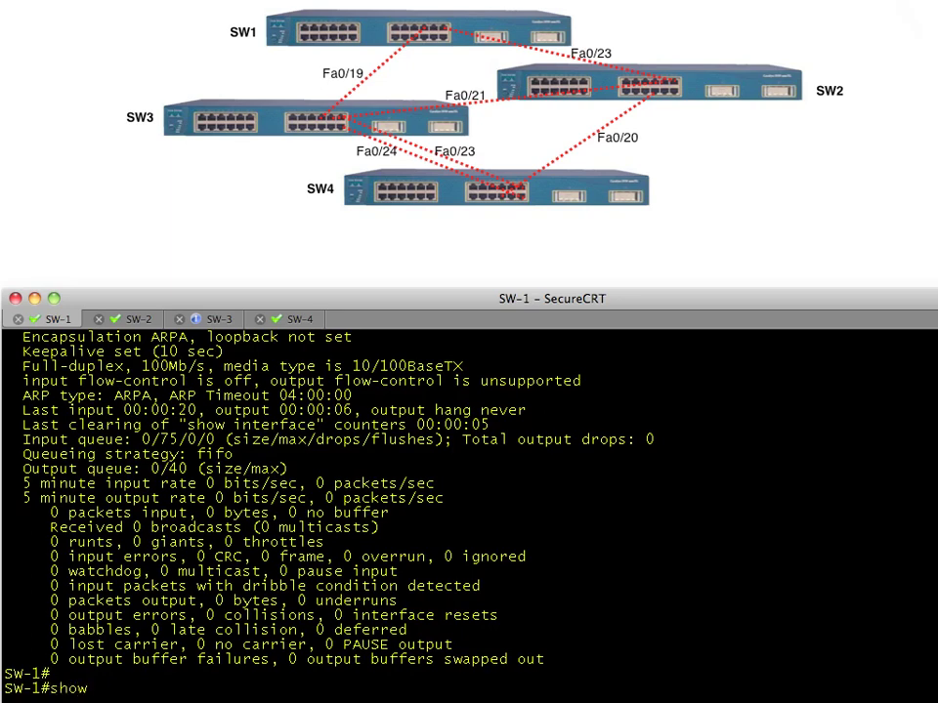
{"action": "type", "text": "vlan brief"}
{"action": "key", "text": "Return"}
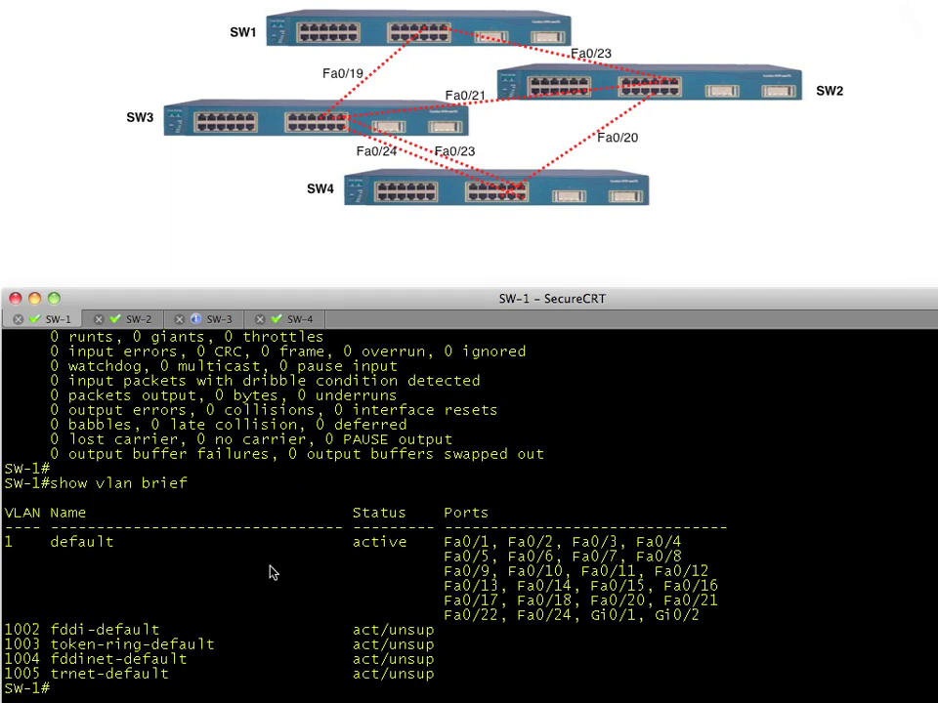
{"action": "triple_click", "coordinate": [82, 541]}
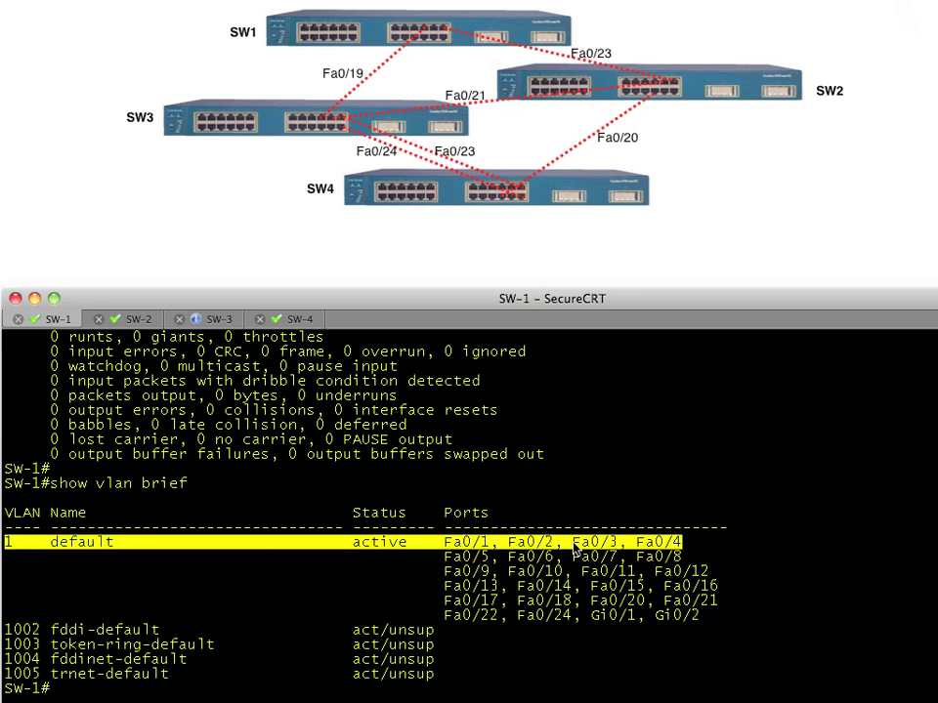
- Assign interface VLAN 1 the address 1.0.0.1 255.0.0.0 and bring it up with no shut
{"action": "type", "text": "conf t"}
{"action": "key", "text": "Return"}
{"action": "type", "text": "int vlan"}
{"action": "type", "text": " 1"}
{"action": "key", "text": "Return"}
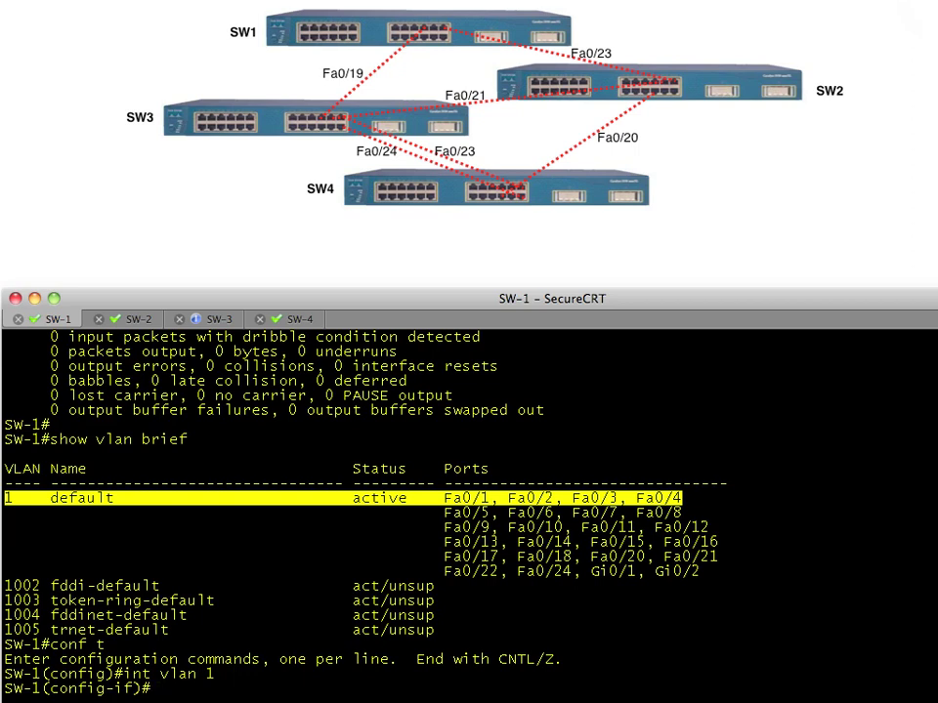
{"action": "type", "text": "ip add 1.0.0.1 255.0.0.0"}
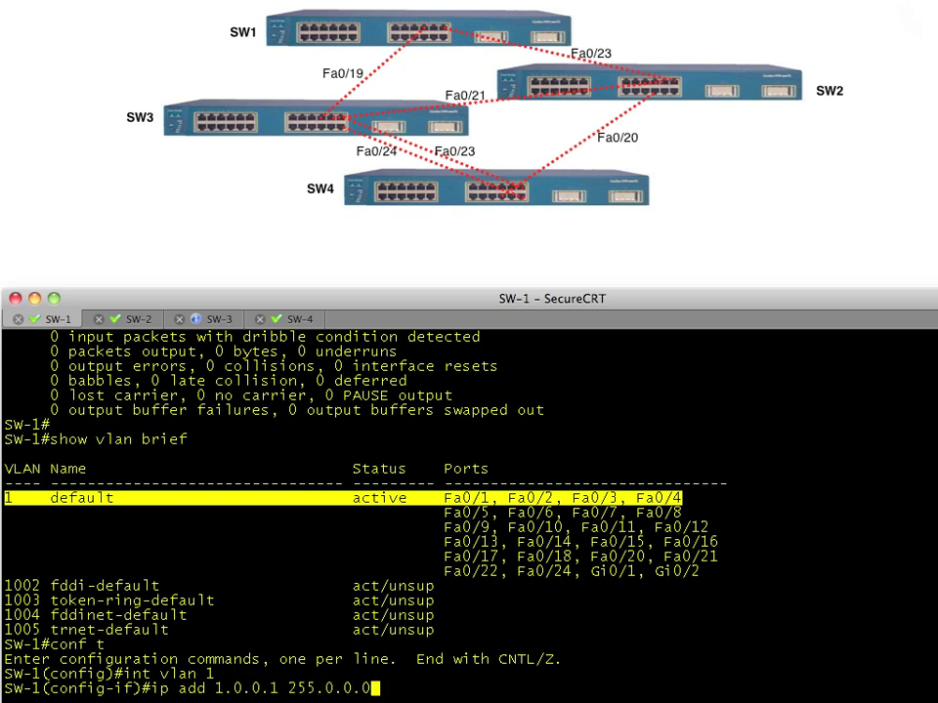
{"action": "key", "text": "Return"}
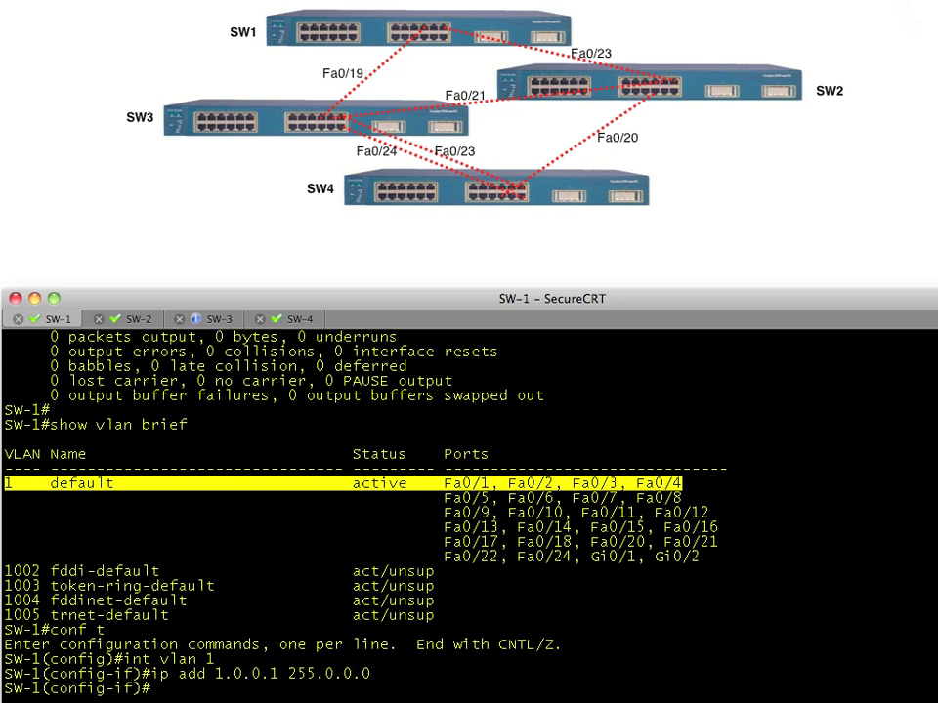
{"action": "type", "text": "no shut"}
{"action": "key", "text": "Return"}
{"action": "type", "text": "end"}
{"action": "key", "text": "Return"}
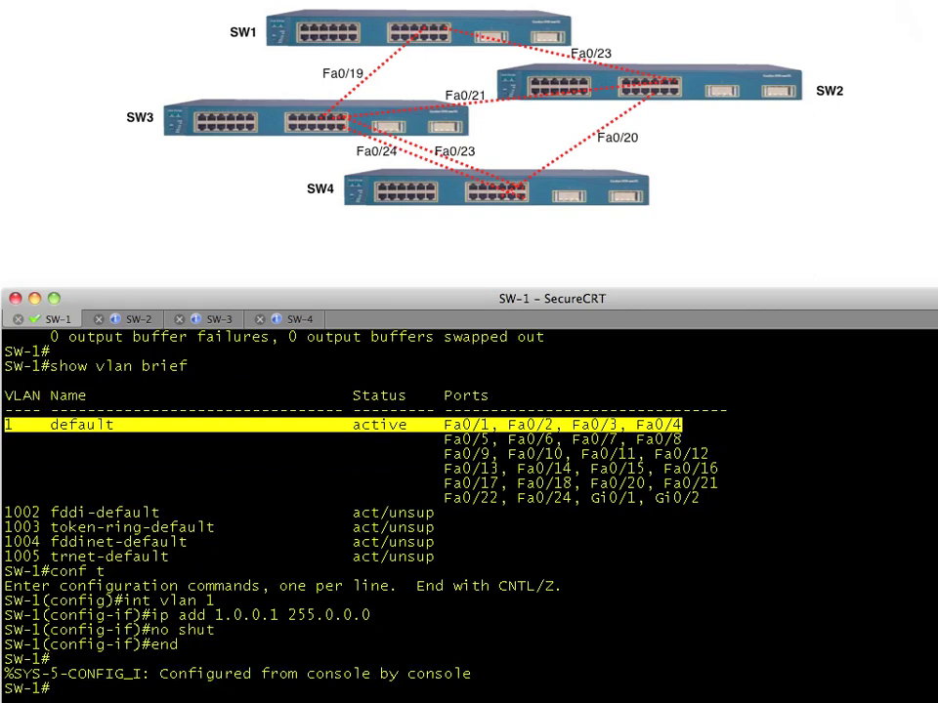
- Verify Vlan1 is up/up with show ip int brief | ex una
{"action": "type", "text": "show ip int brief | ex"}
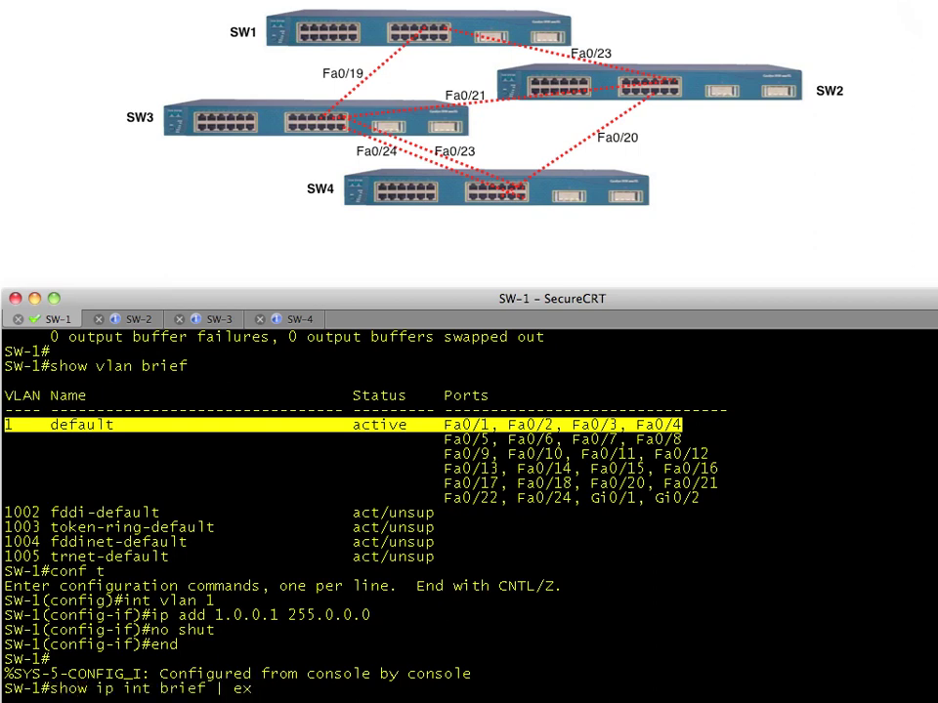
{"action": "type", "text": " una"}
{"action": "key", "text": "Return"}
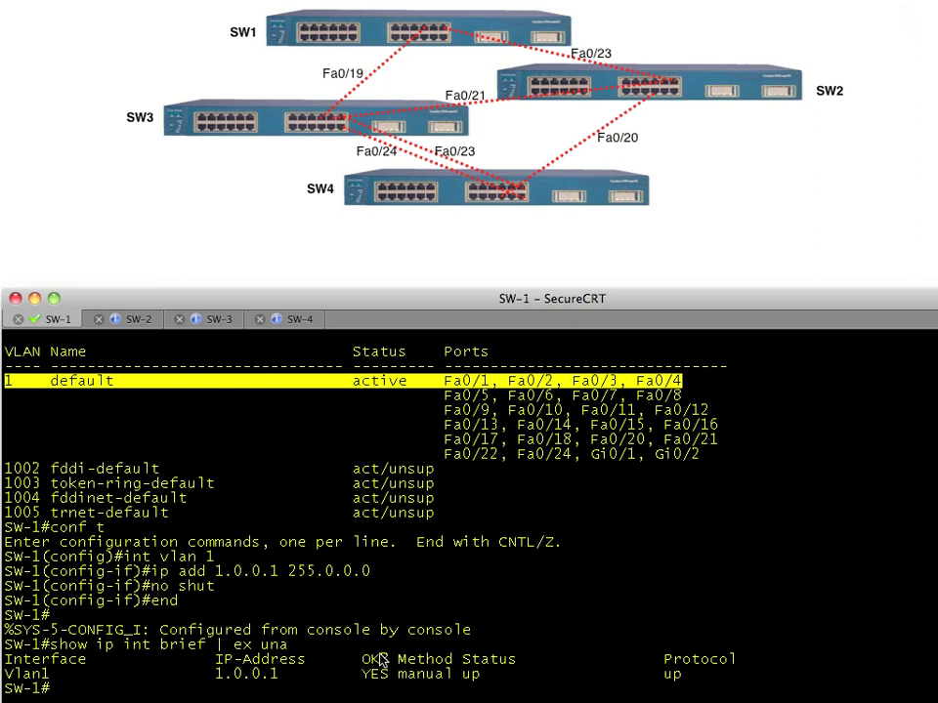
{"action": "key", "text": "Return"}
{"action": "key", "text": "Return"}
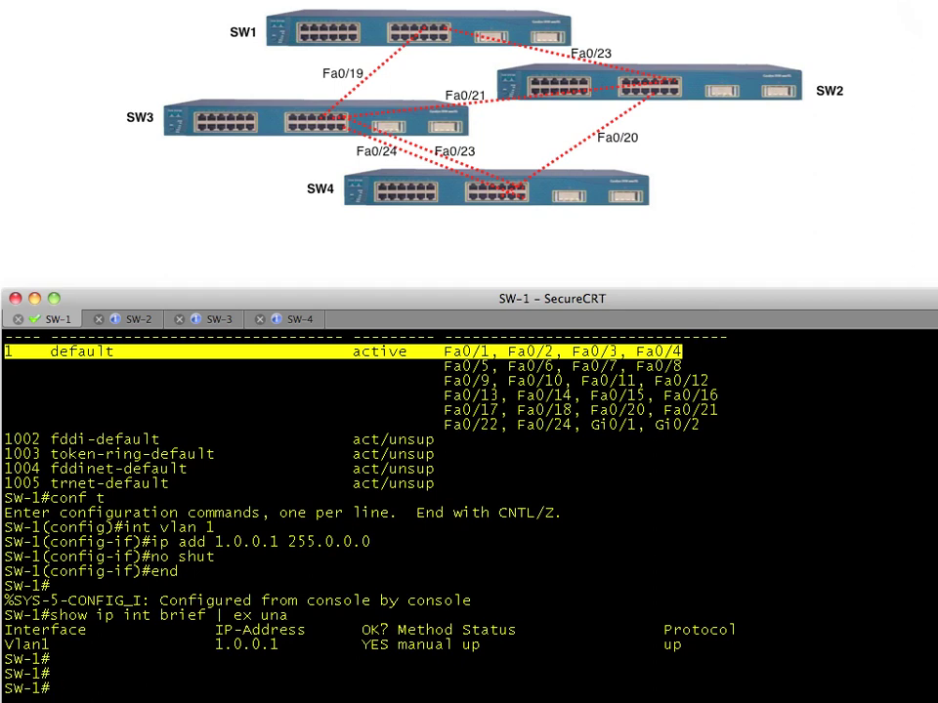
{"action": "type", "text": "ping 1.0.0.2 r"}
- Send one ping (repeat 1) from SW-1 to 1.0.0.2; it fails at 0 percent
{"action": "key", "text": "Tab"}
{"action": "type", "text": "1"}
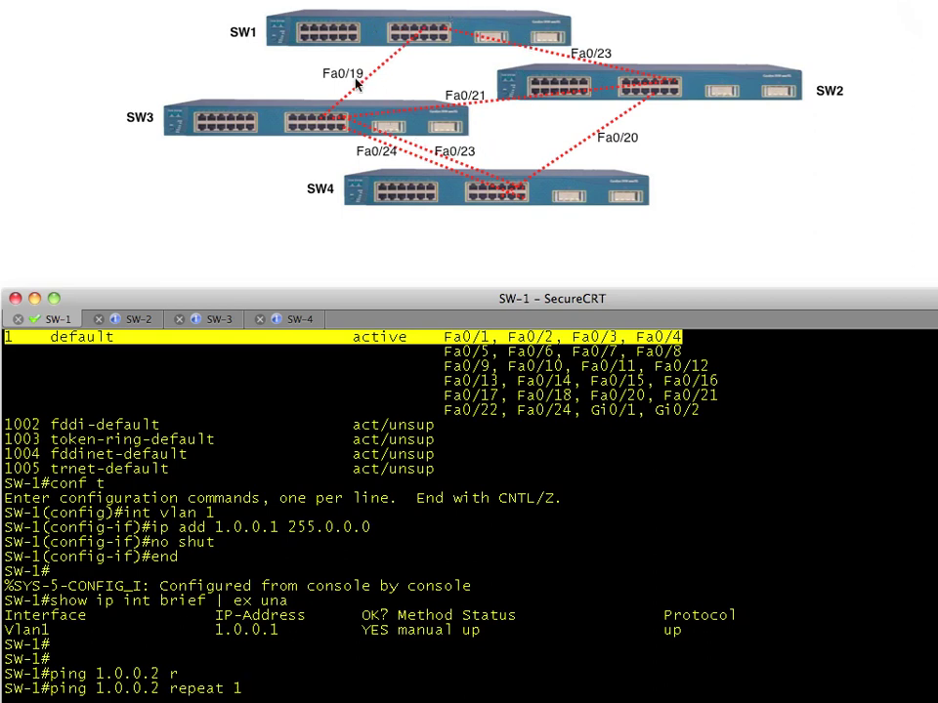
{"action": "left_click", "coordinate": [657, 449]}
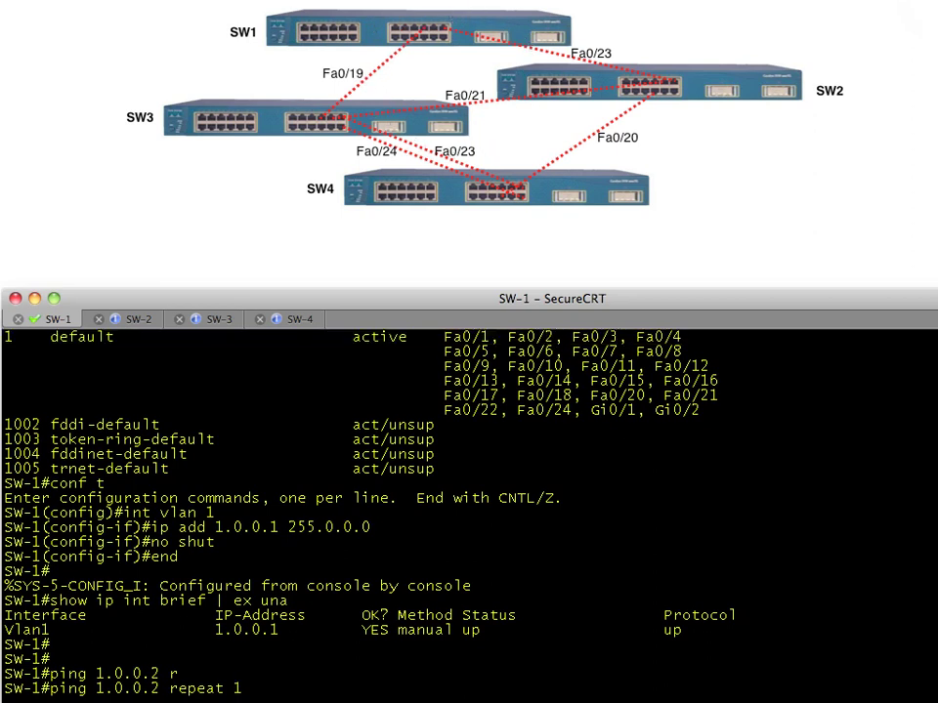
{"action": "key", "text": "Return"}
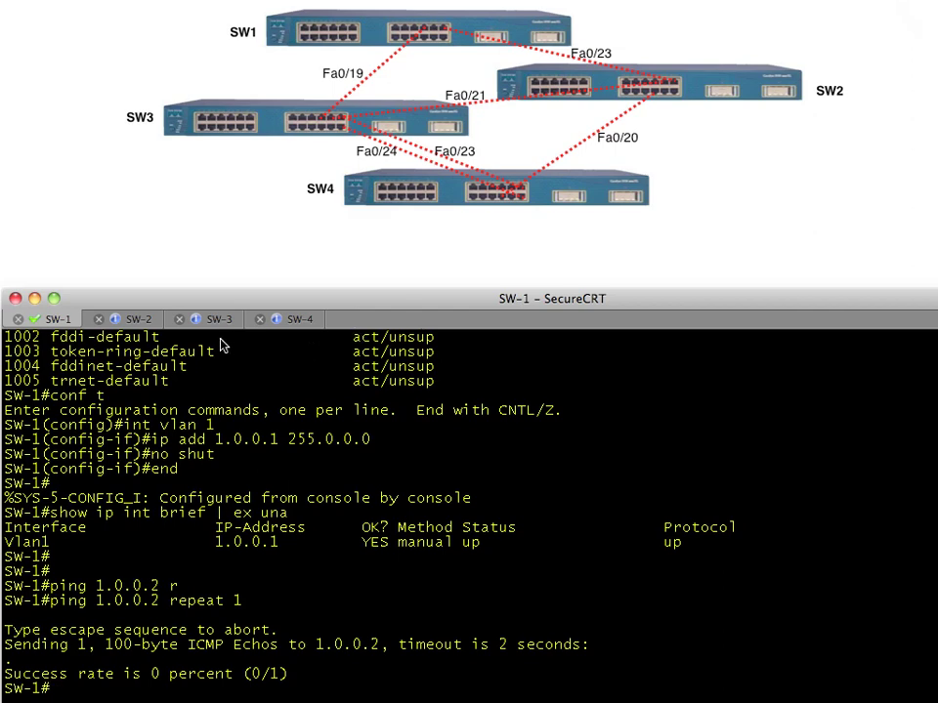
{"action": "left_click", "coordinate": [147, 323]}
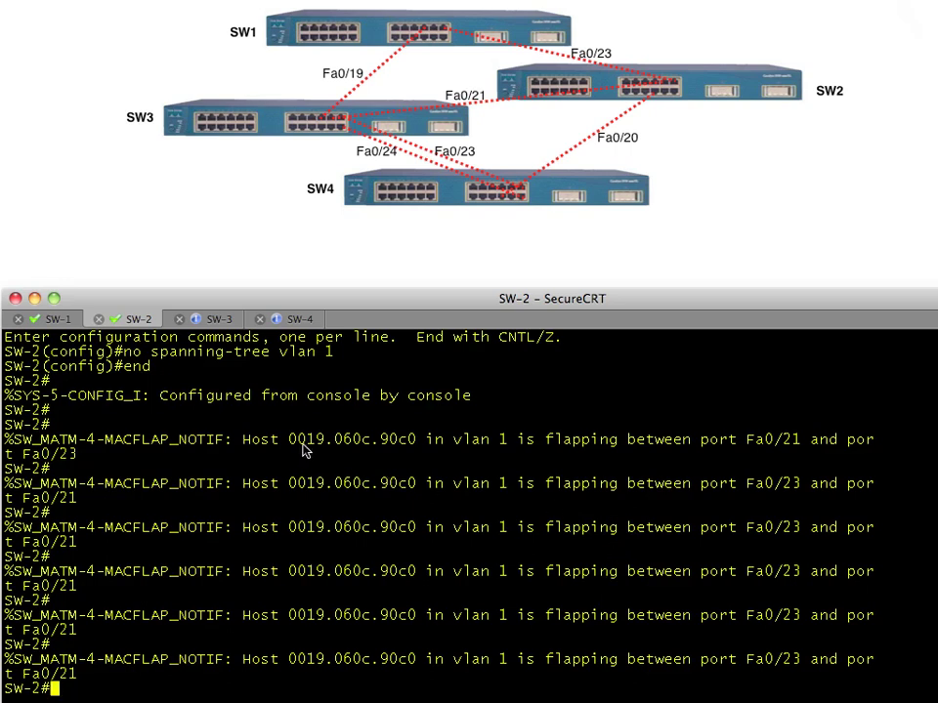
{"action": "left_click_drag", "start_coordinate": [290, 442], "coordinate": [417, 441]}
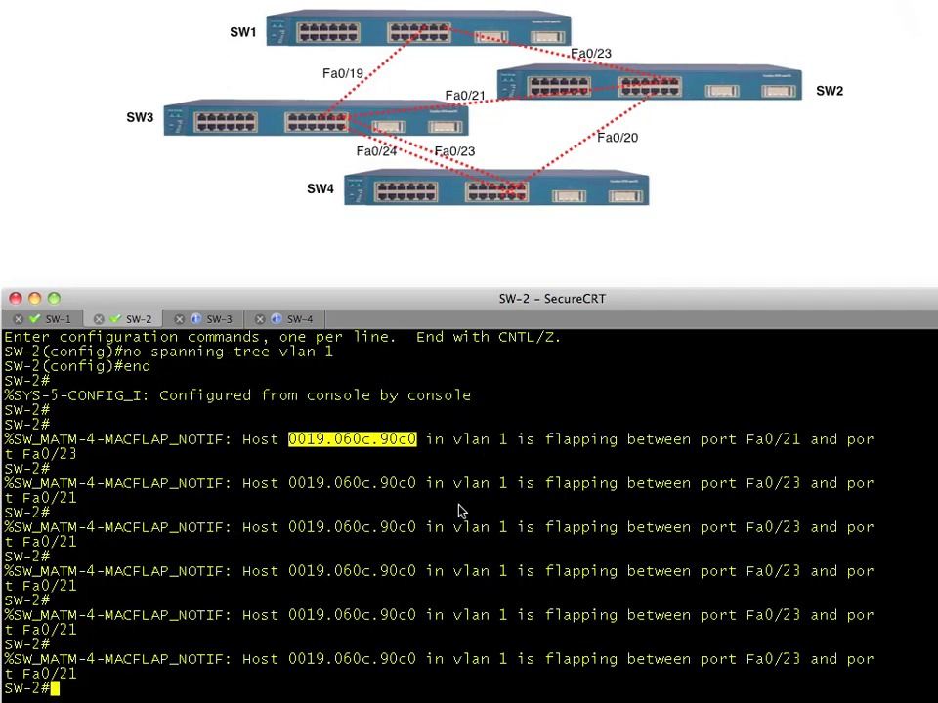
{"action": "left_click", "coordinate": [66, 325]}
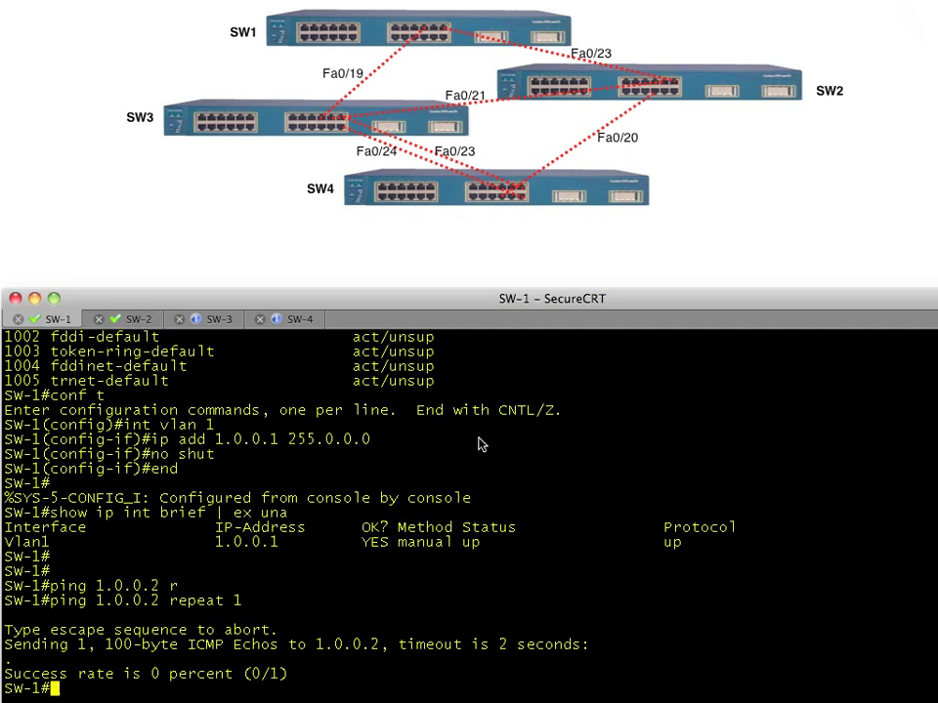
{"action": "key", "text": "Return"}
{"action": "key", "text": "Return"}
{"action": "type", "text": "show"}
- Rerun show interface fa0/23 and highlight the 14,481,210 broadcasts received
{"action": "key", "text": "Up"}
{"action": "key", "text": "Up"}
{"action": "key", "text": "Up"}
{"action": "key", "text": "Up"}
{"action": "key", "text": "Up"}
{"action": "key", "text": "Up"}
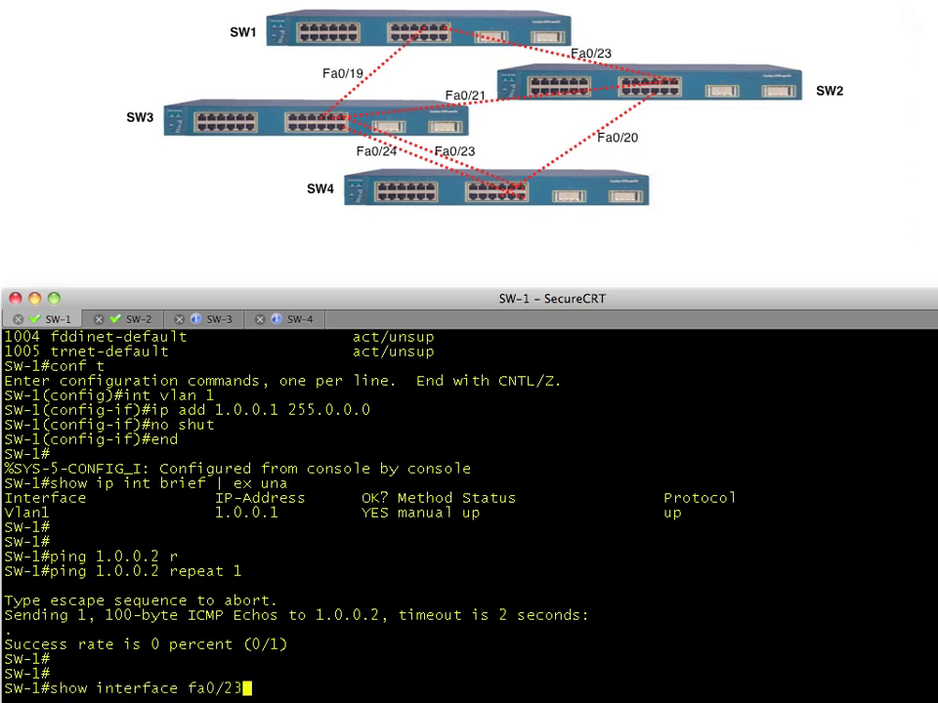
{"action": "key", "text": "Return"}
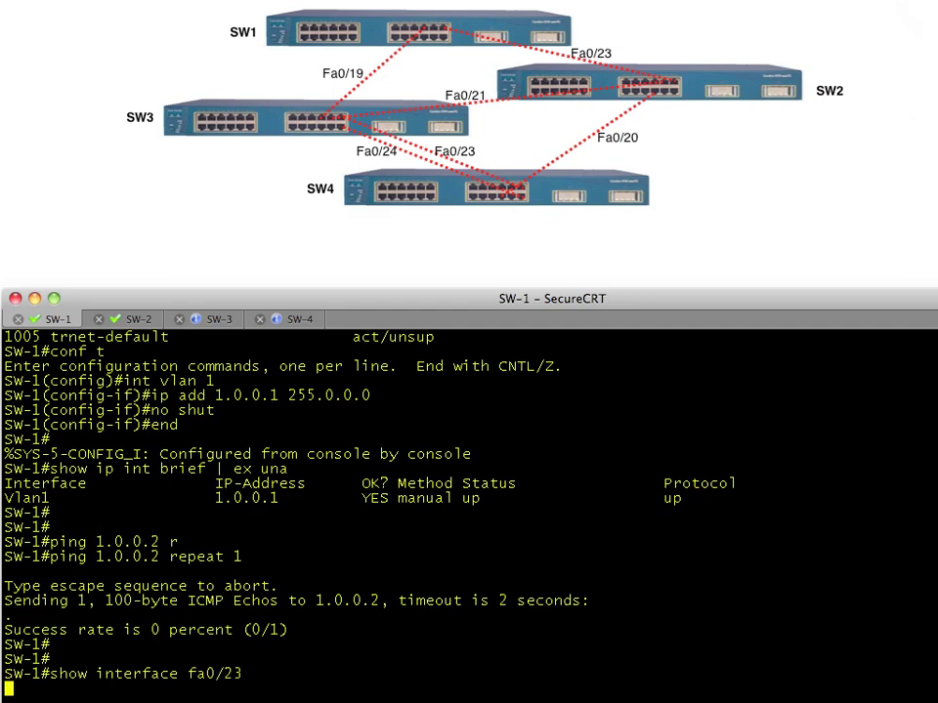
{"action": "key", "text": "space"}
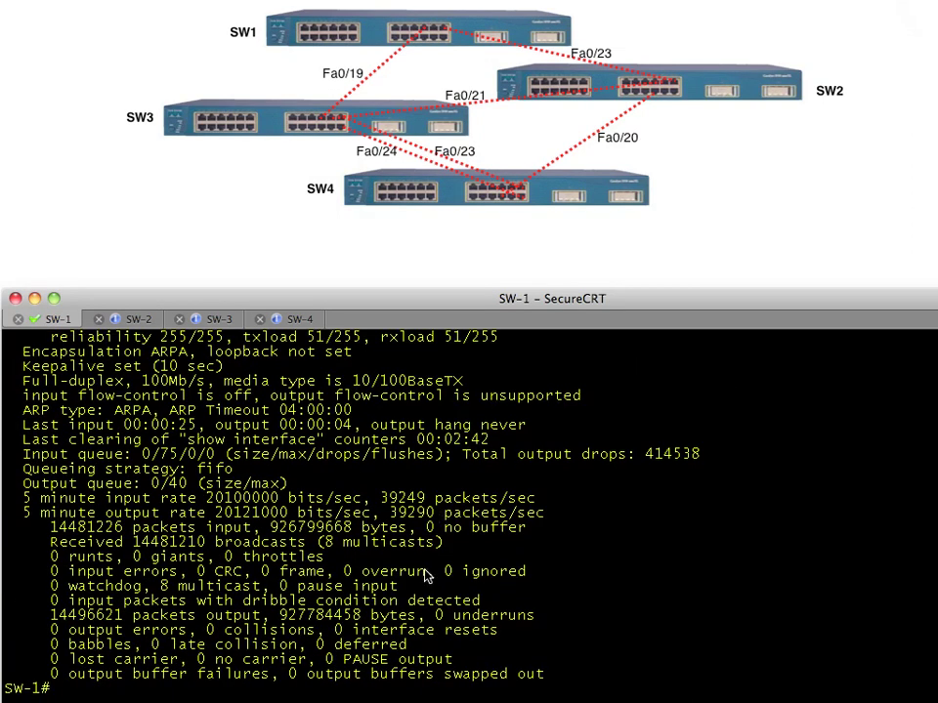
{"action": "left_click_drag", "start_coordinate": [133, 542], "coordinate": [208, 544]}
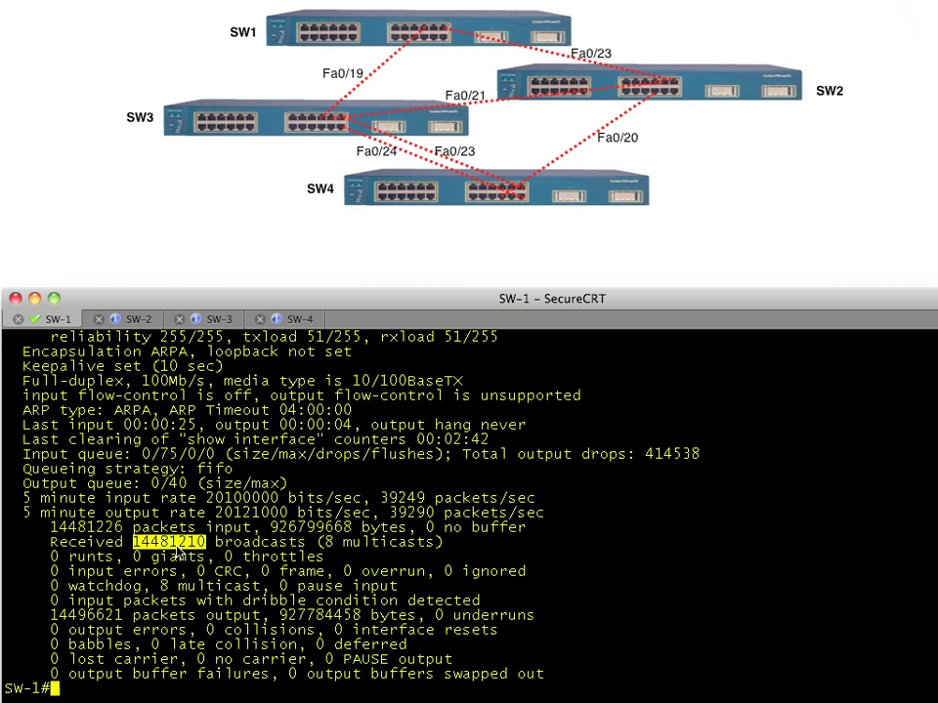
{"action": "left_click", "coordinate": [134, 551]}
{"action": "left_click_drag", "start_coordinate": [134, 545], "coordinate": [141, 545]}
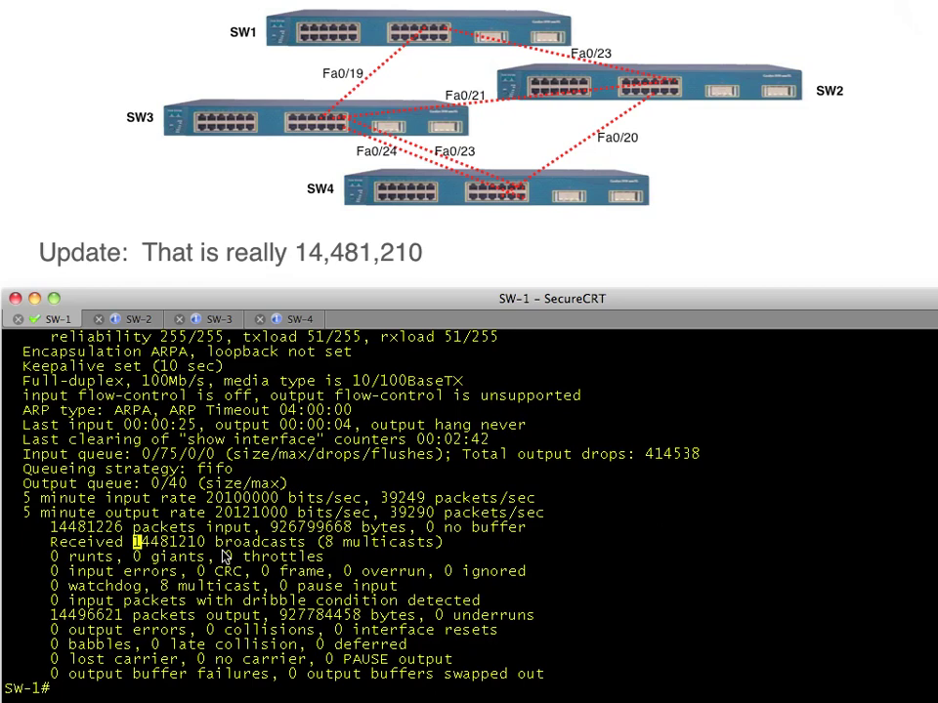
{"action": "key", "text": "Return"}
{"action": "key", "text": "Return"}
{"action": "type", "text": "show proc"}
{"action": "key", "text": "Tab"}
- Run show processes cpu sorted and highlight the 59% one-minute and 27% five-minute CPU figures
{"action": "type", "text": "cpu so"}
{"action": "key", "text": "Tab"}
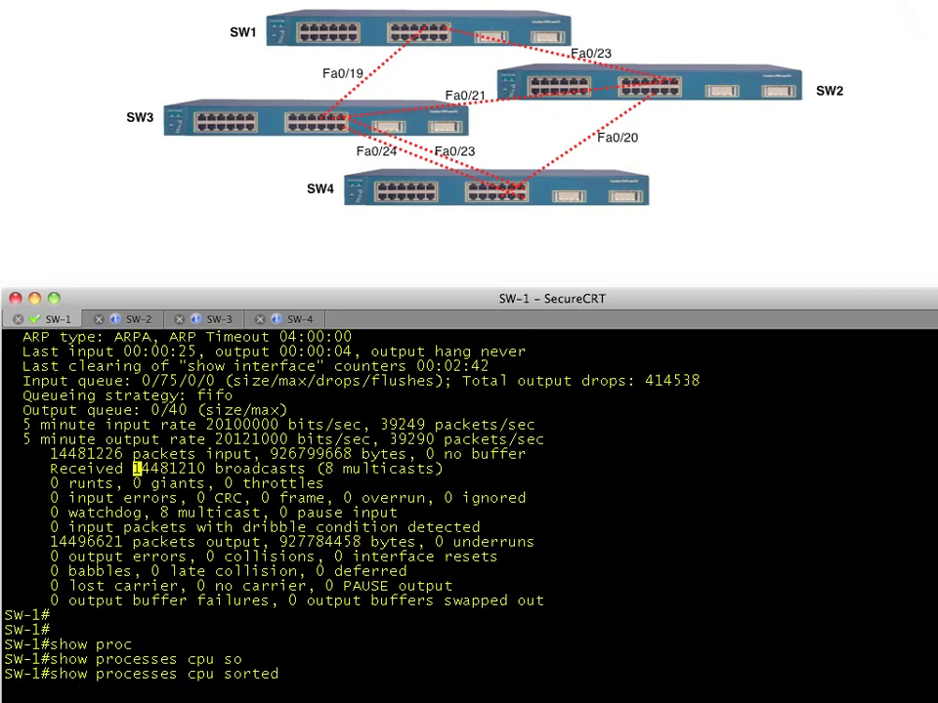
{"action": "key", "text": "Return"}
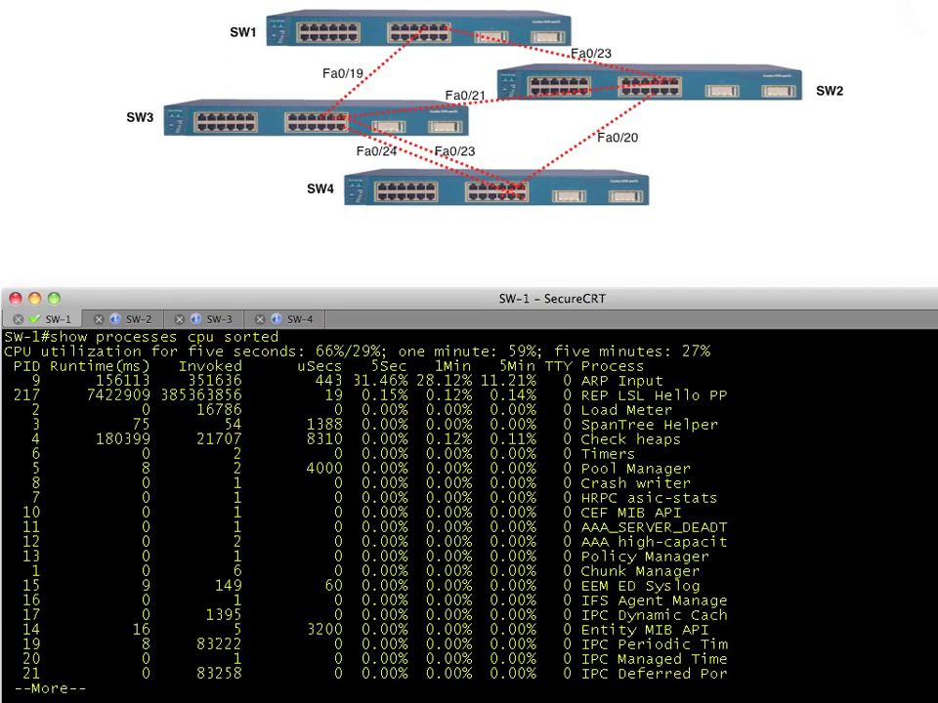
{"action": "double_click", "coordinate": [509, 354]}
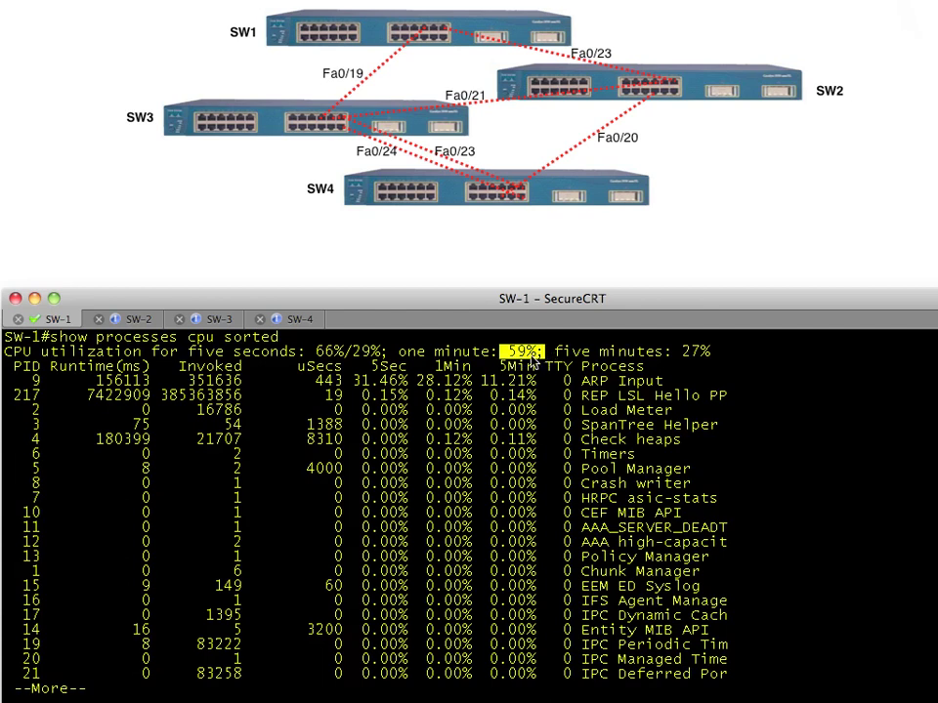
{"action": "double_click", "coordinate": [699, 353]}
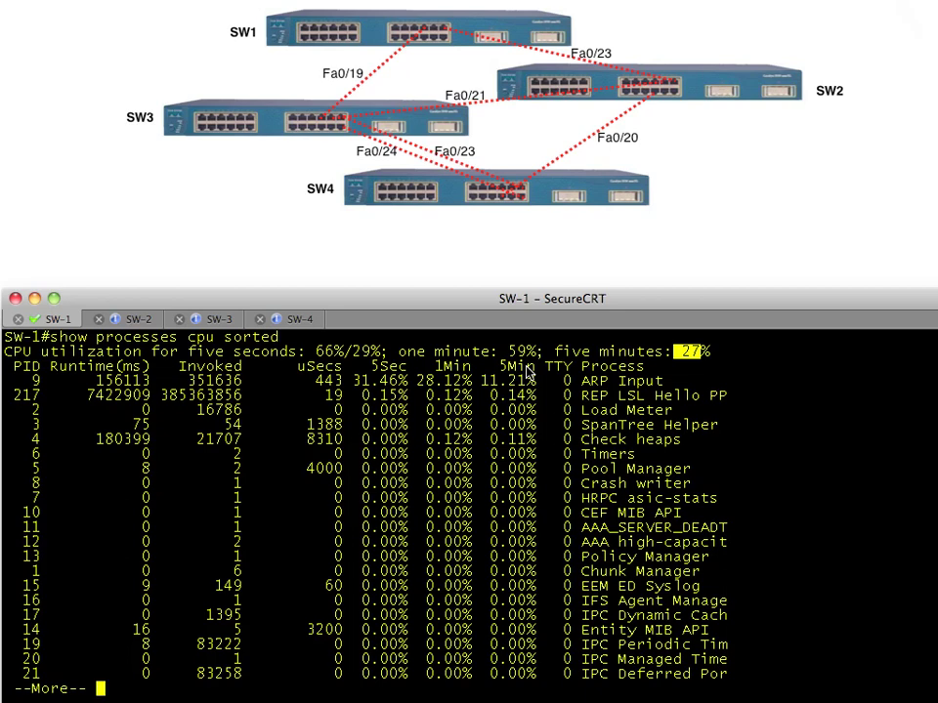
{"action": "key", "text": "q"}
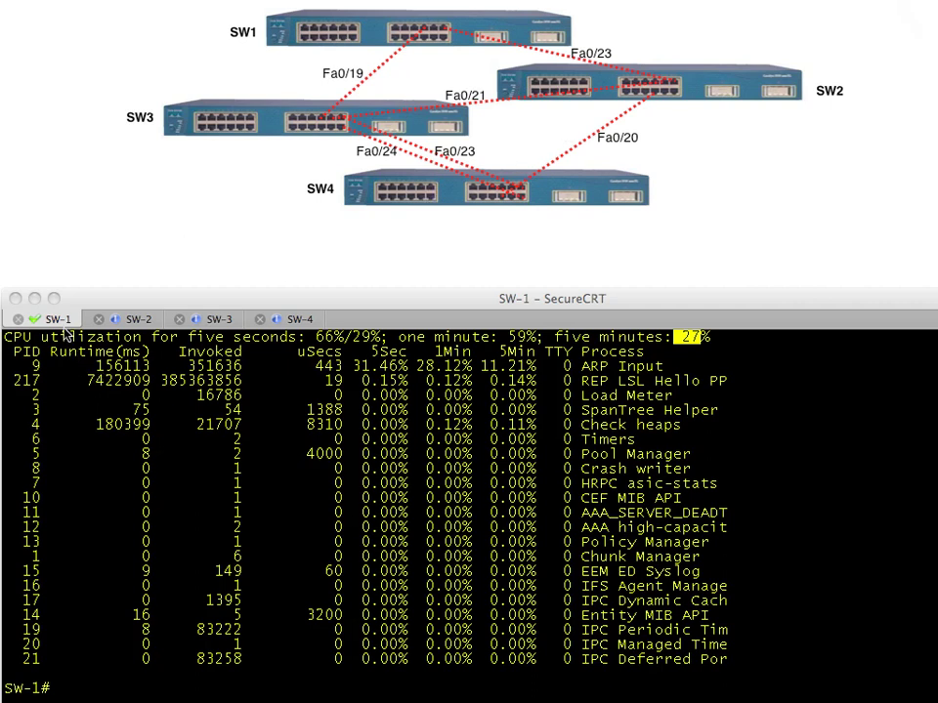
{"action": "left_click", "coordinate": [63, 330]}
{"action": "key", "text": "Return"}
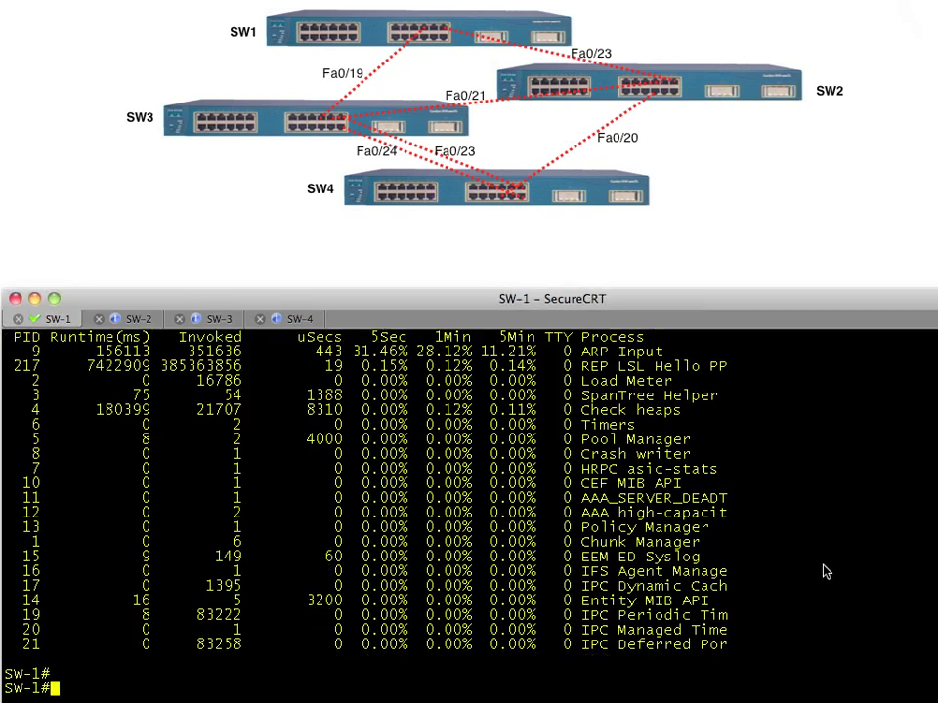
- Re-enable spanning tree for VLAN 1 in the current SW-1 session
{"action": "type", "text": "conf t"}
{"action": "key", "text": "Return"}
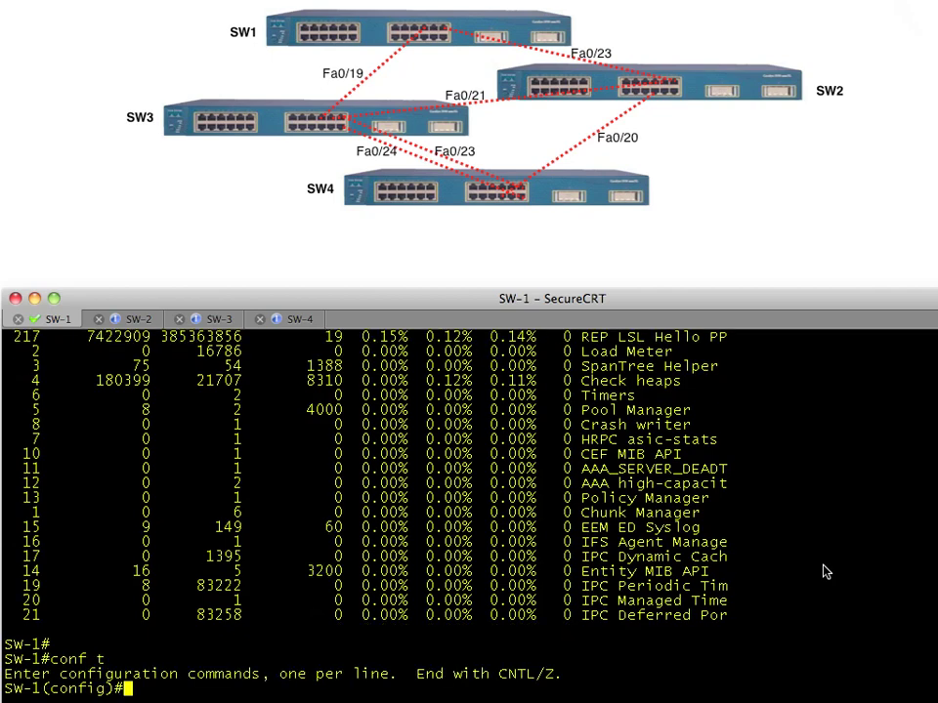
{"action": "type", "text": "spanni"}
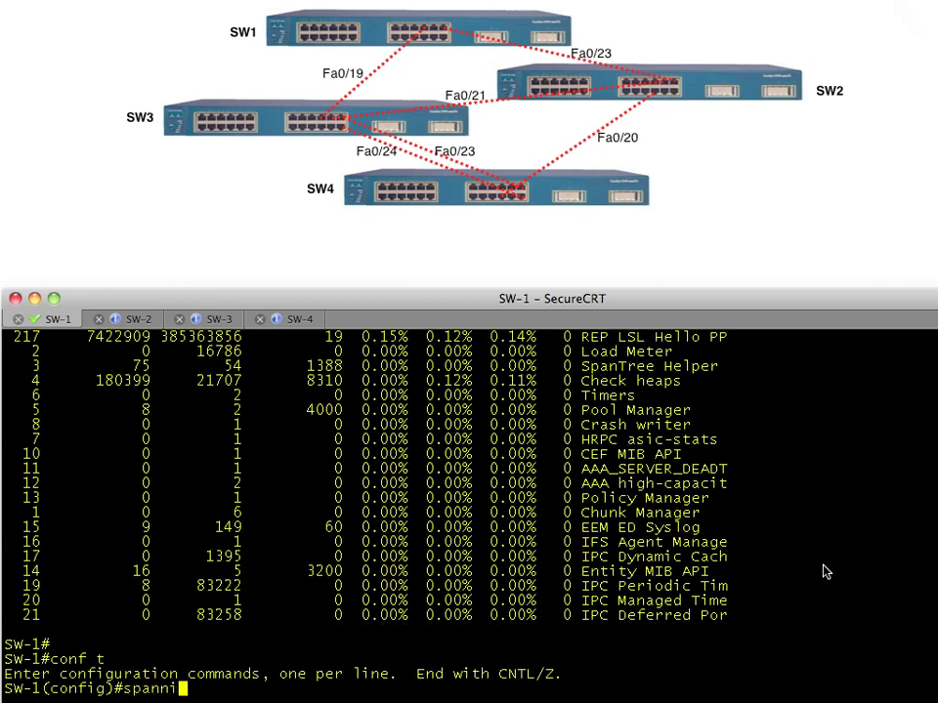
{"action": "type", "text": "ng-tree vlan 1"}
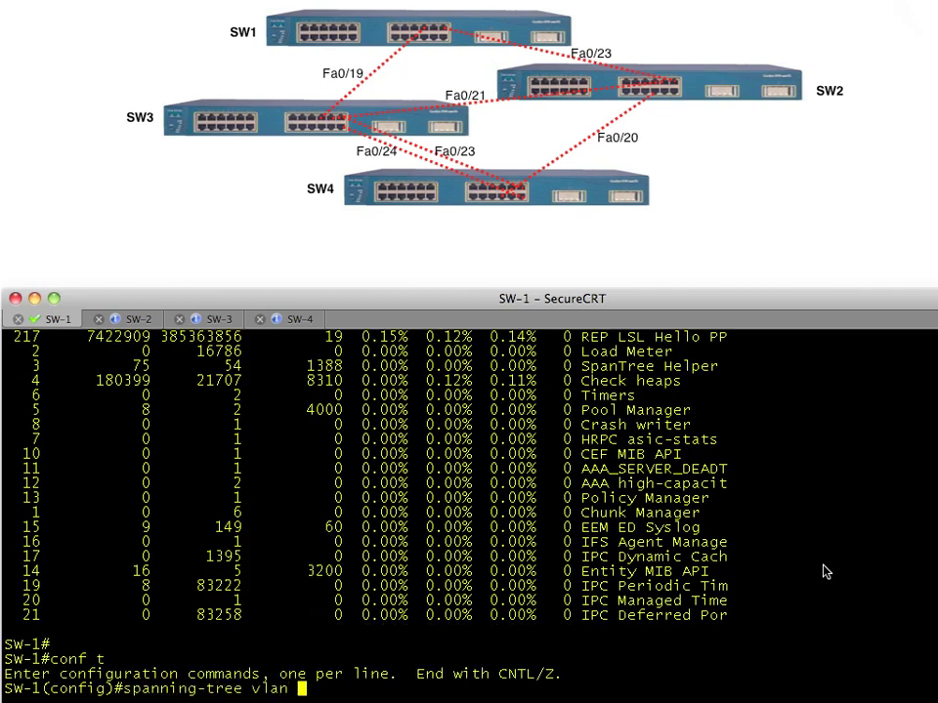
{"action": "key", "text": "Return"}
- Re-enable spanning tree for VLAN 1 on SW-2
{"action": "left_click", "coordinate": [137, 318]}
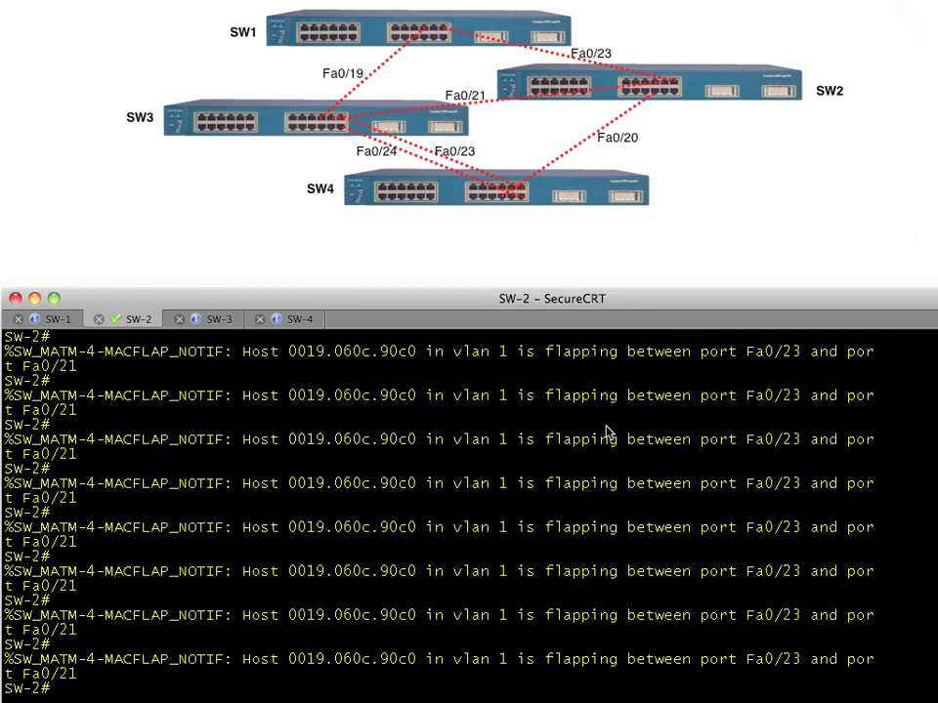
{"action": "type", "text": "conf t"}
{"action": "key", "text": "Return"}
{"action": "type", "text": "spanning-tree vlan 1"}
{"action": "key", "text": "Return"}
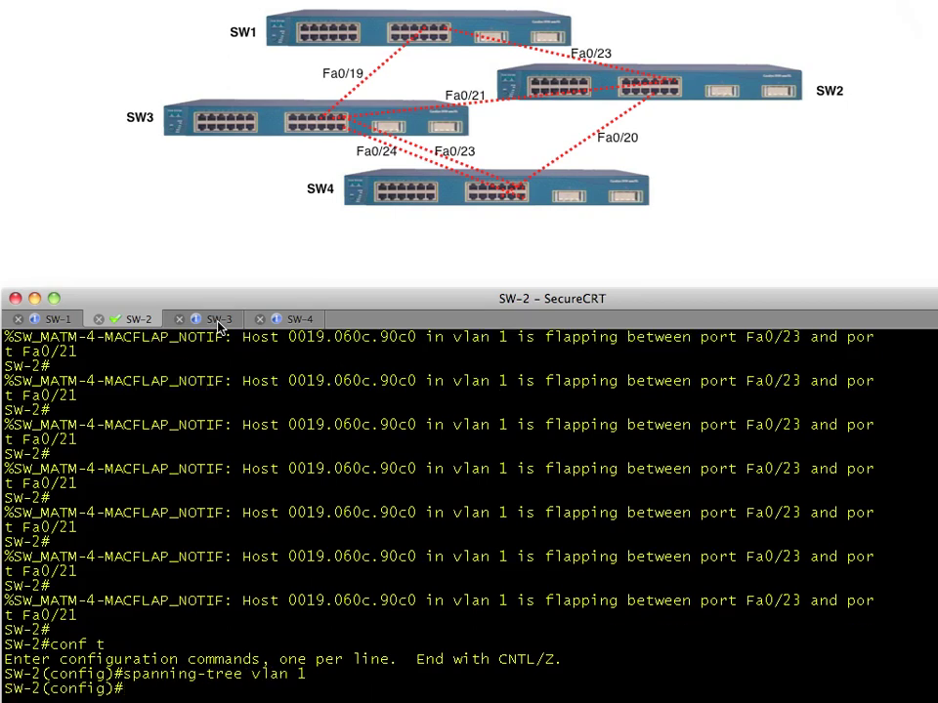
- Re-enable spanning tree for VLAN 1 on SW-3
{"action": "left_click", "coordinate": [218, 324]}
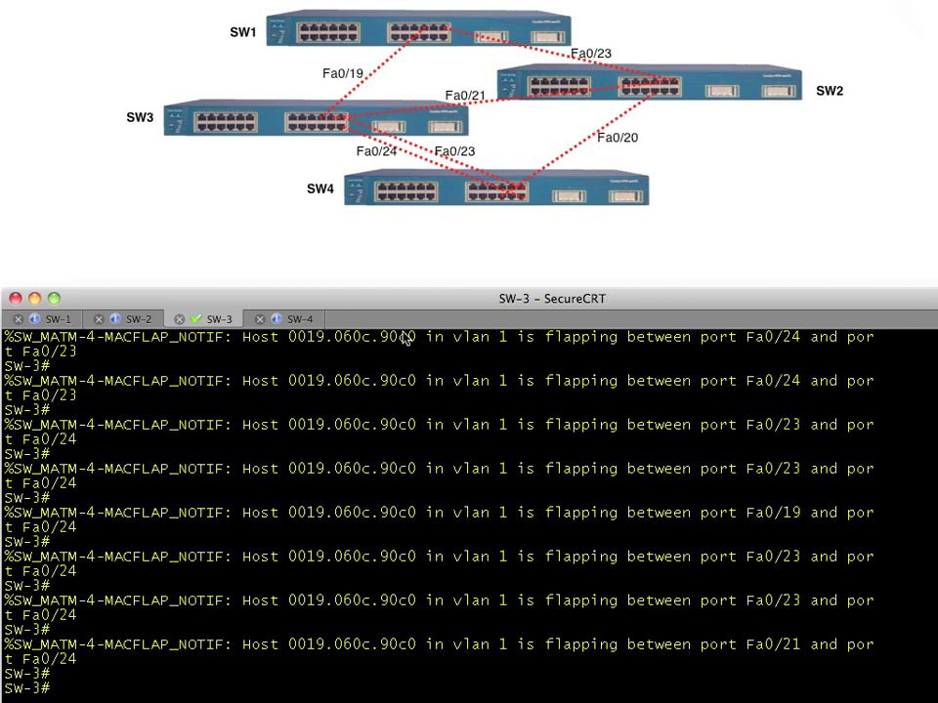
{"action": "type", "text": "conf t"}
{"action": "key", "text": "Return"}
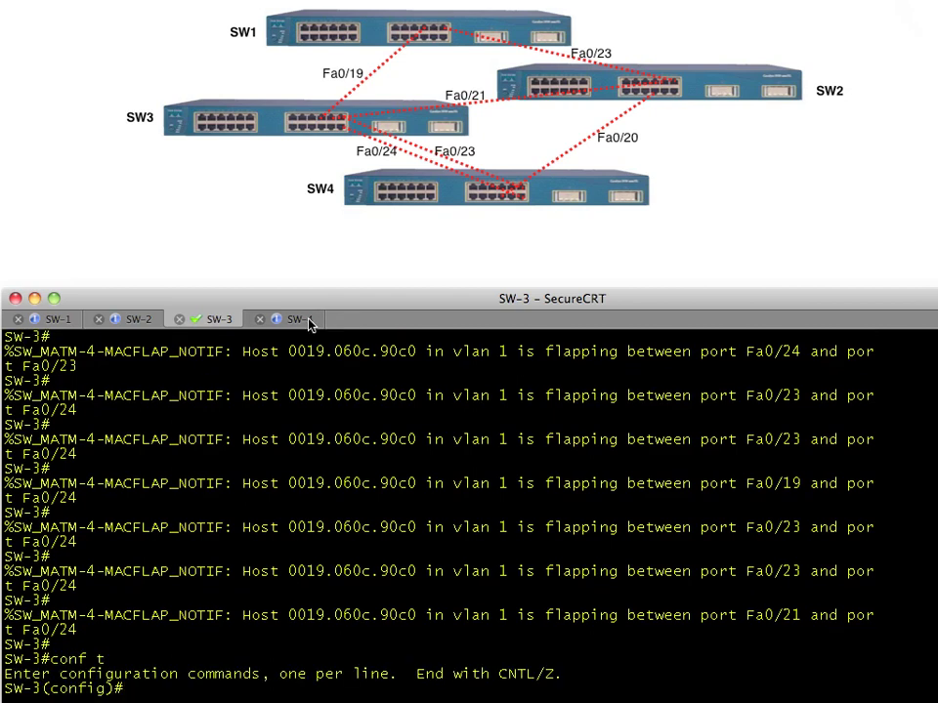
{"action": "type", "text": "spann"}
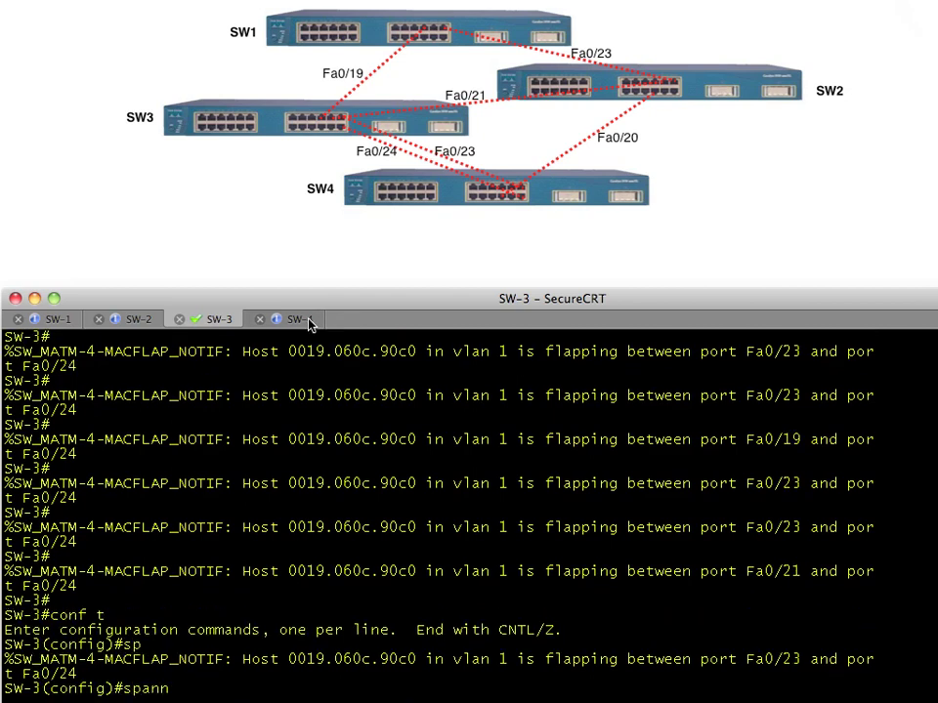
{"action": "type", "text": "ing-tree vlan 1"}
{"action": "key", "text": "Return"}
- Re-enable spanning tree for VLAN 1 on SW-4 and return to its privileged prompt
{"action": "left_click", "coordinate": [308, 324]}
{"action": "key", "text": "Return"}
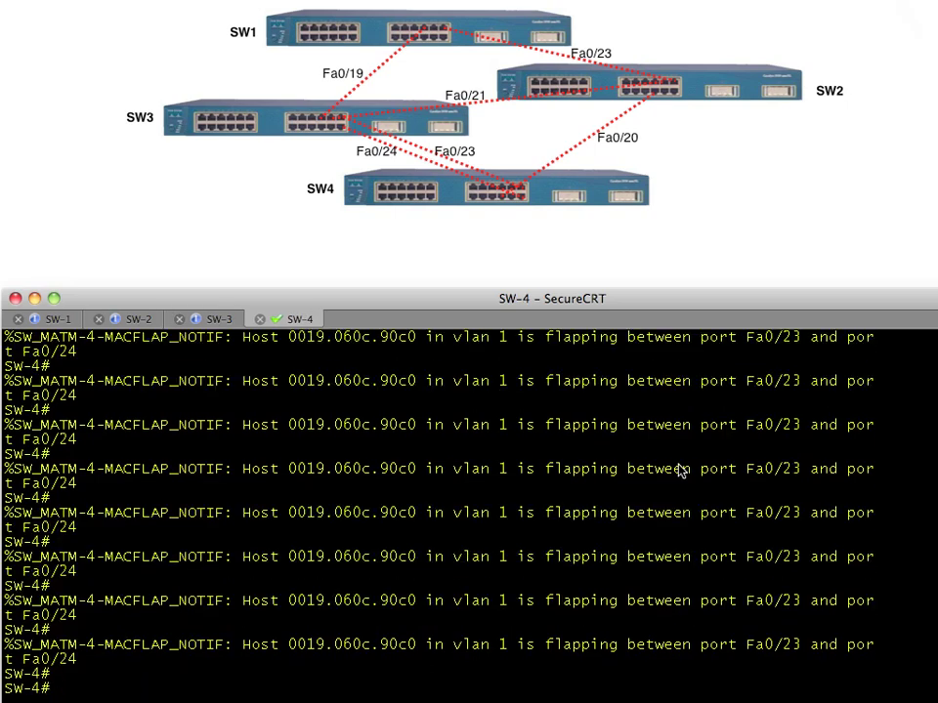
{"action": "type", "text": "conf t"}
{"action": "key", "text": "Return"}
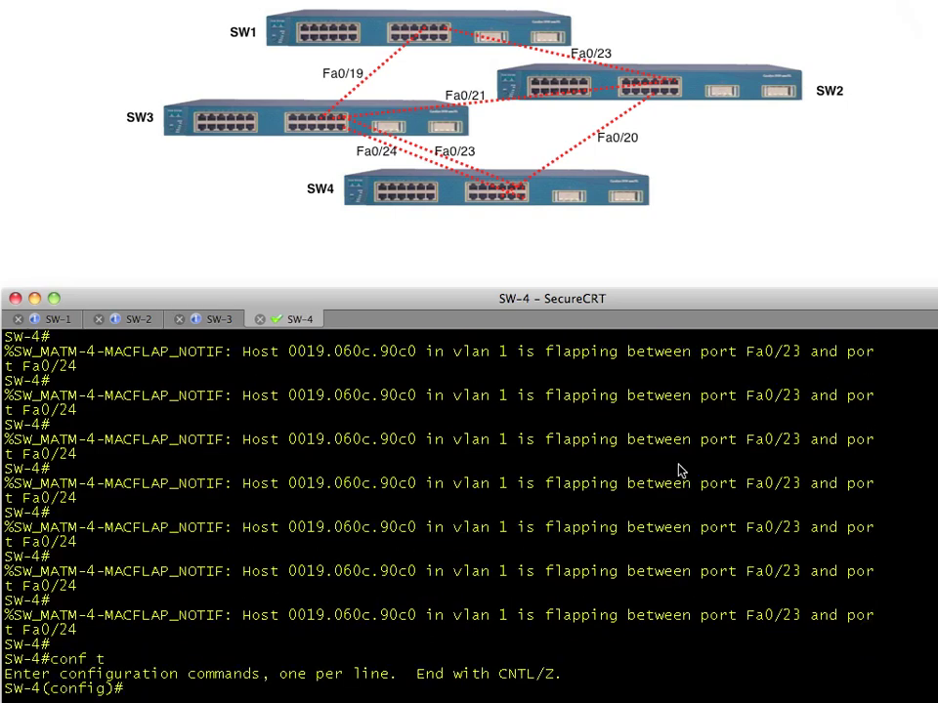
{"action": "type", "text": "spanning-tree vlan "}
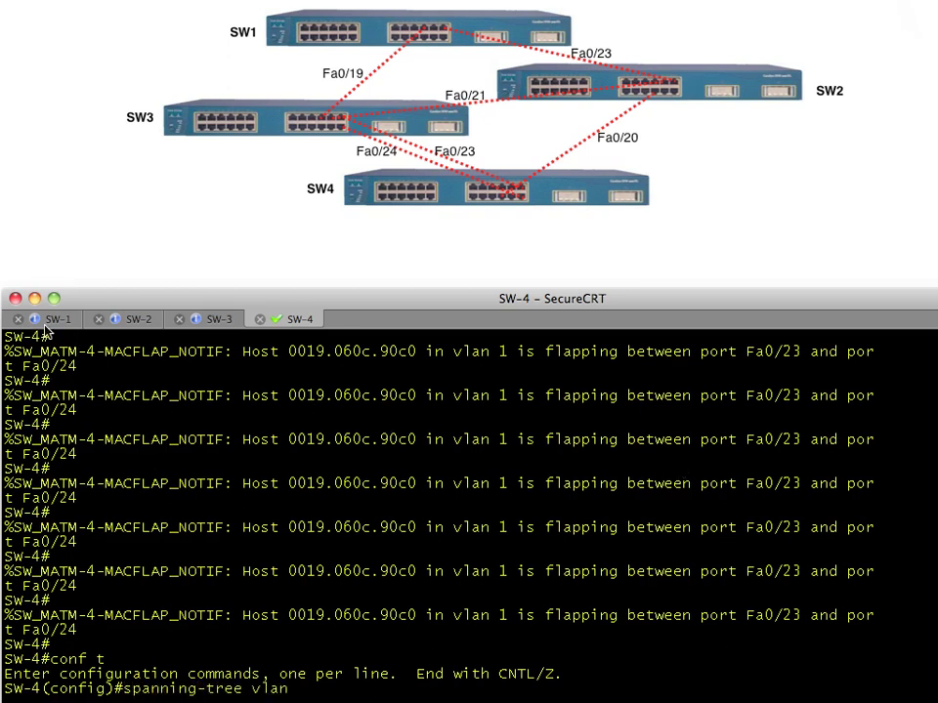
{"action": "type", "text": "1"}
{"action": "key", "text": "Return"}
{"action": "type", "text": "end"}
{"action": "key", "text": "Return"}
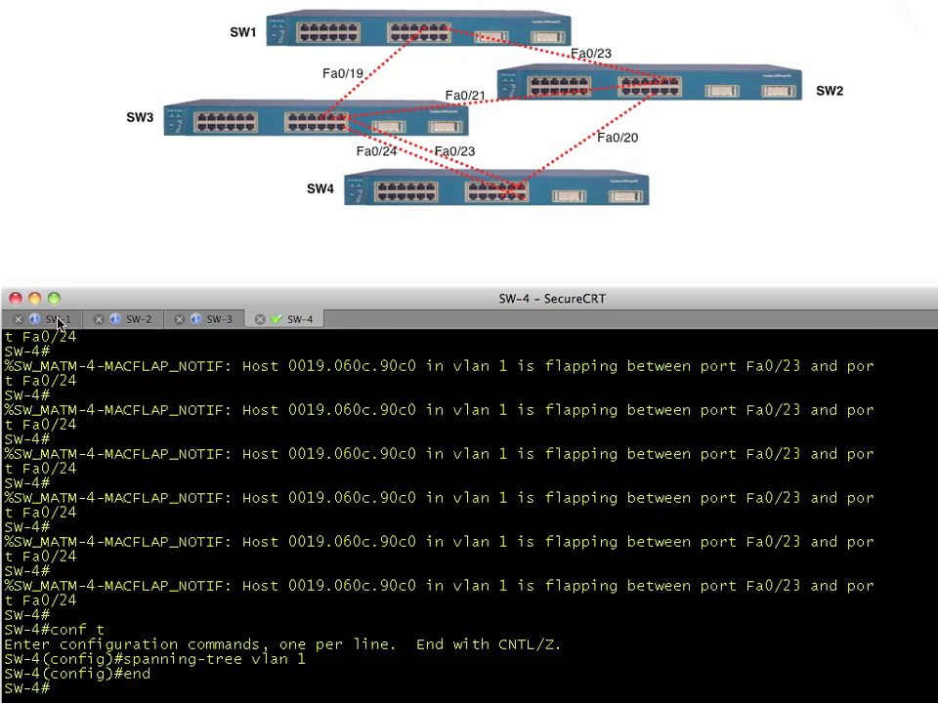
{"action": "left_click", "coordinate": [58, 320]}
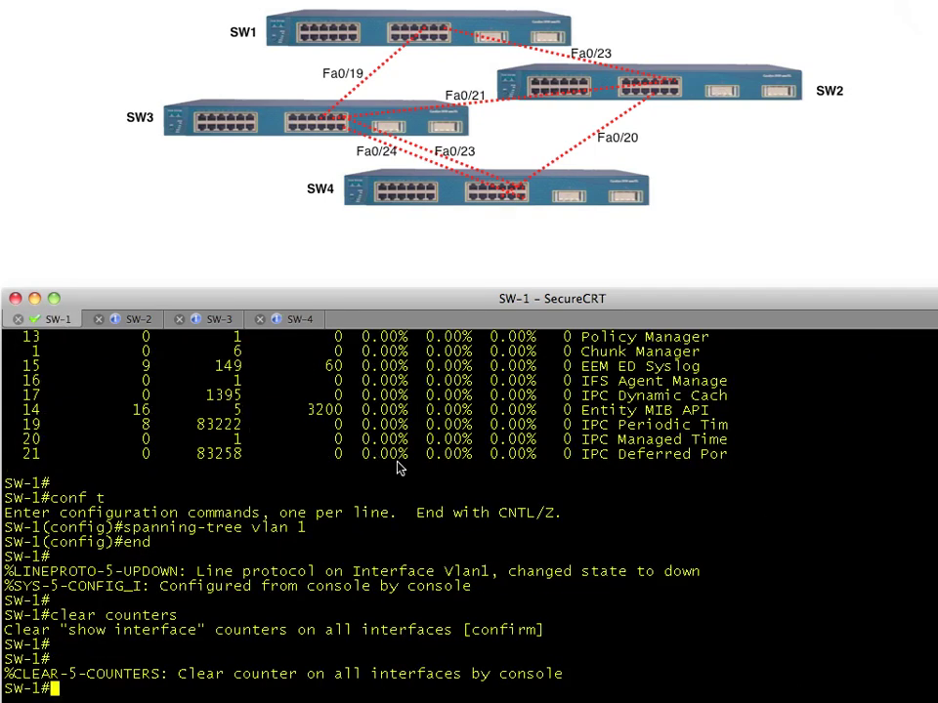
- Clear SW-1's interface counters again and confirm
{"action": "key", "text": "Return"}
{"action": "key", "text": "Up"}
{"action": "key", "text": "Up"}
{"action": "key", "text": "Down"}
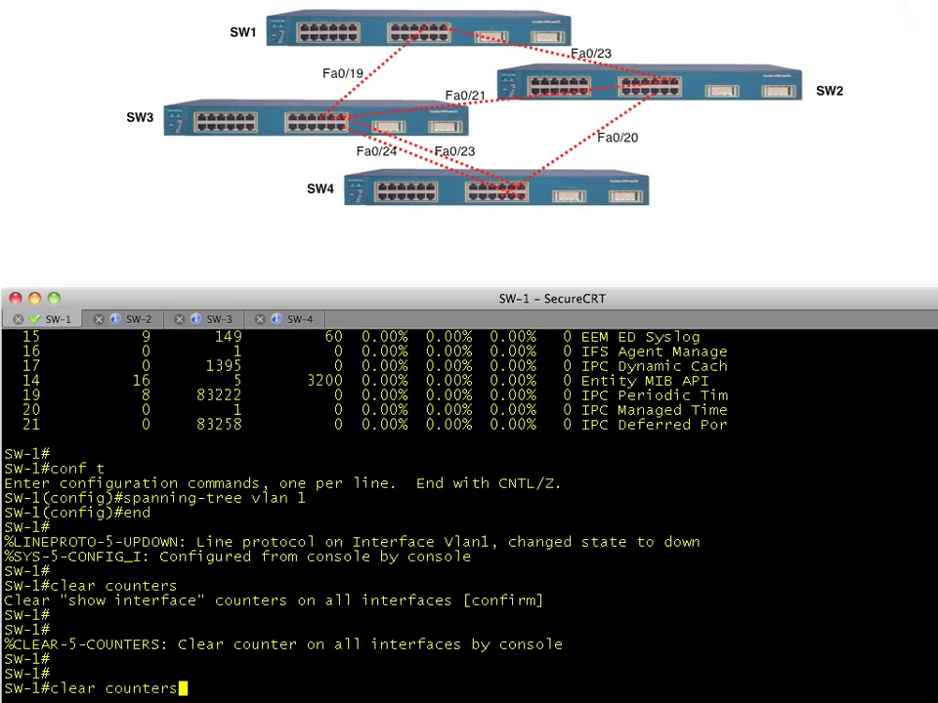
{"action": "key", "text": "Return"}
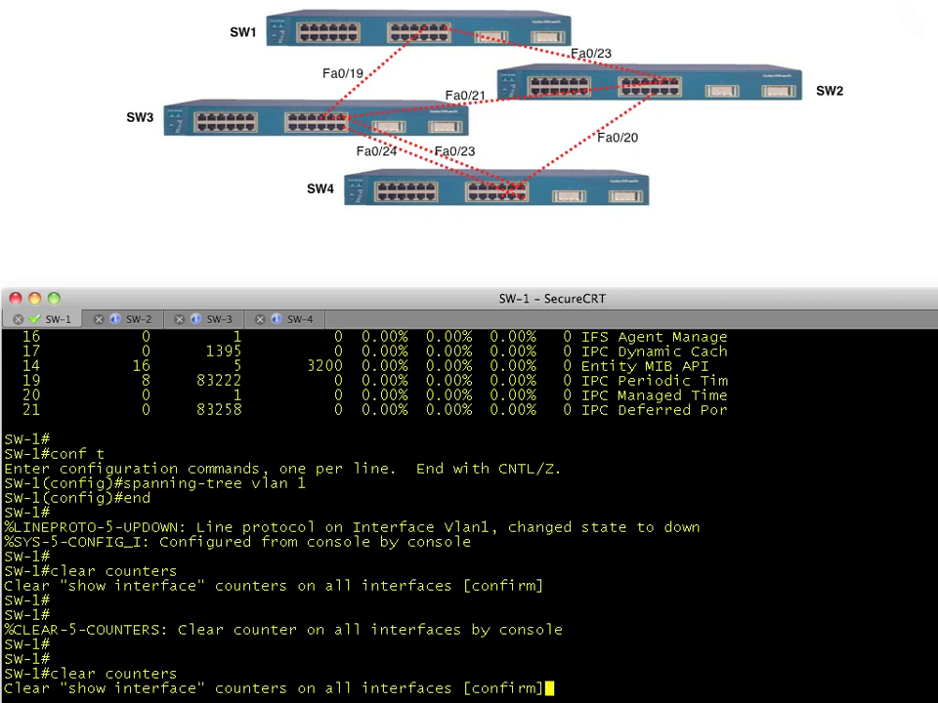
{"action": "key", "text": "Return"}
- Resend the single ping to 1.0.0.2, which fails at 0 percent
{"action": "key", "text": "Up"}
{"action": "key", "text": "Up"}
{"action": "key", "text": "Up"}
{"action": "key", "text": "Up"}
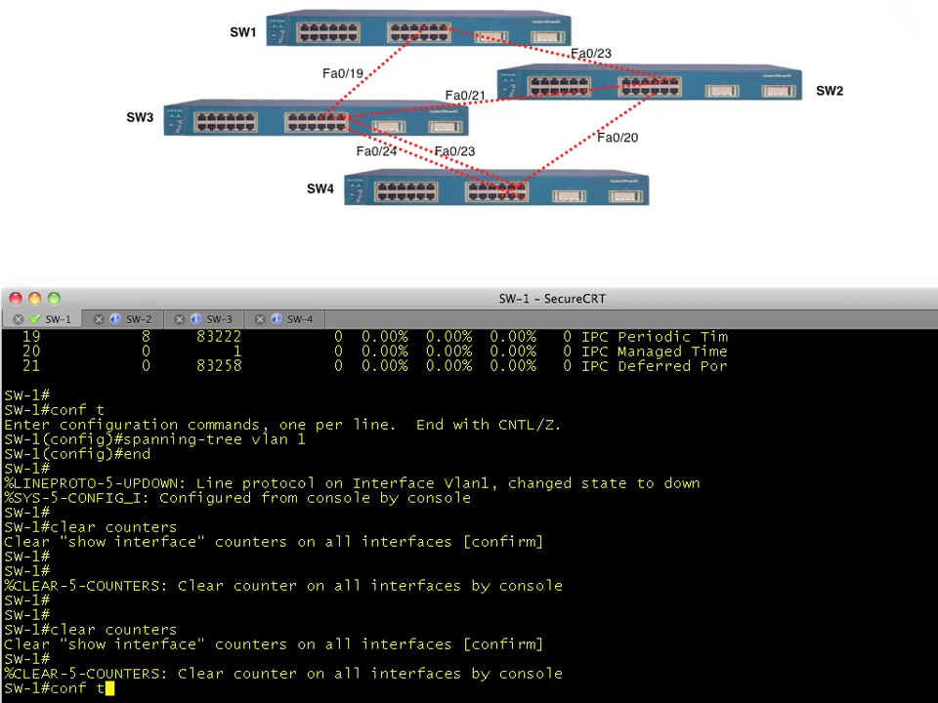
{"action": "key", "text": "Up"}
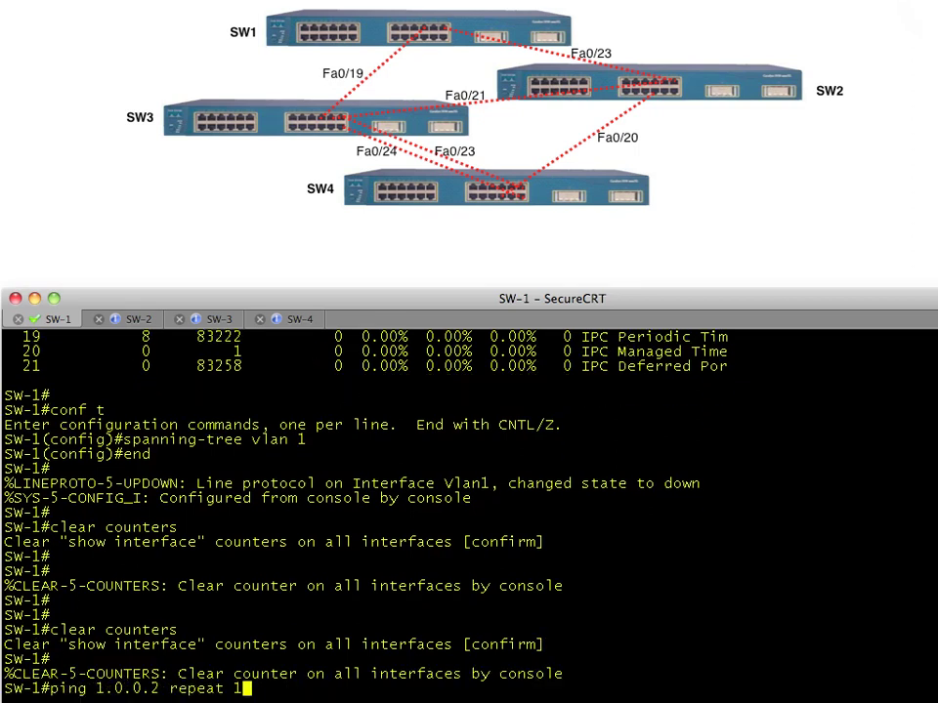
{"action": "key", "text": "Return"}
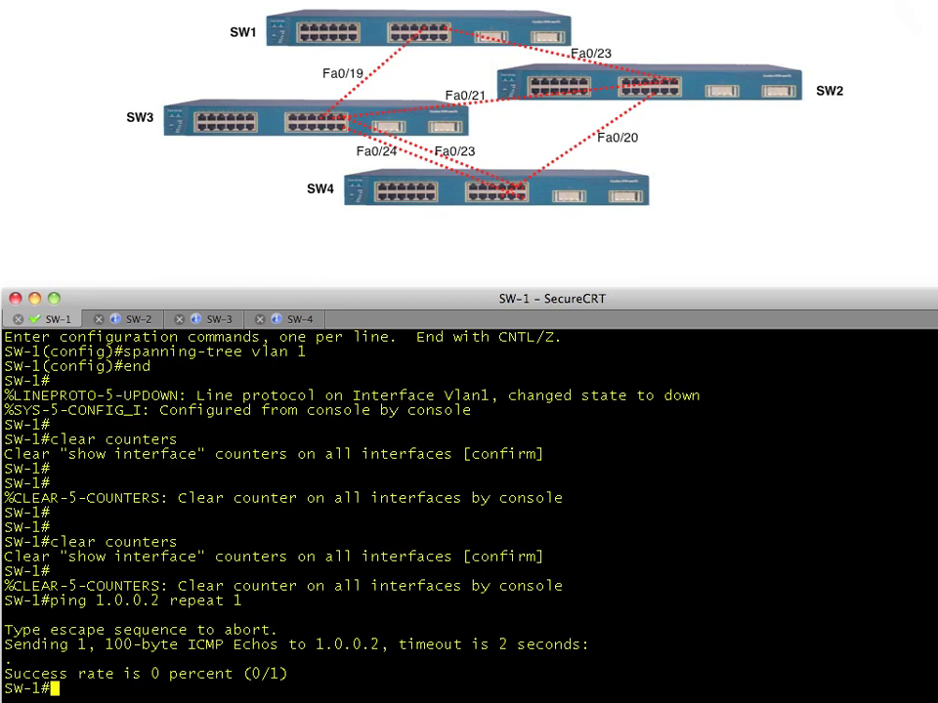
{"action": "key", "text": "Return"}
{"action": "key", "text": "Return"}
{"action": "key", "text": "Return"}
{"action": "key", "text": "Up"}
{"action": "key", "text": "Up"}
{"action": "key", "text": "Up"}
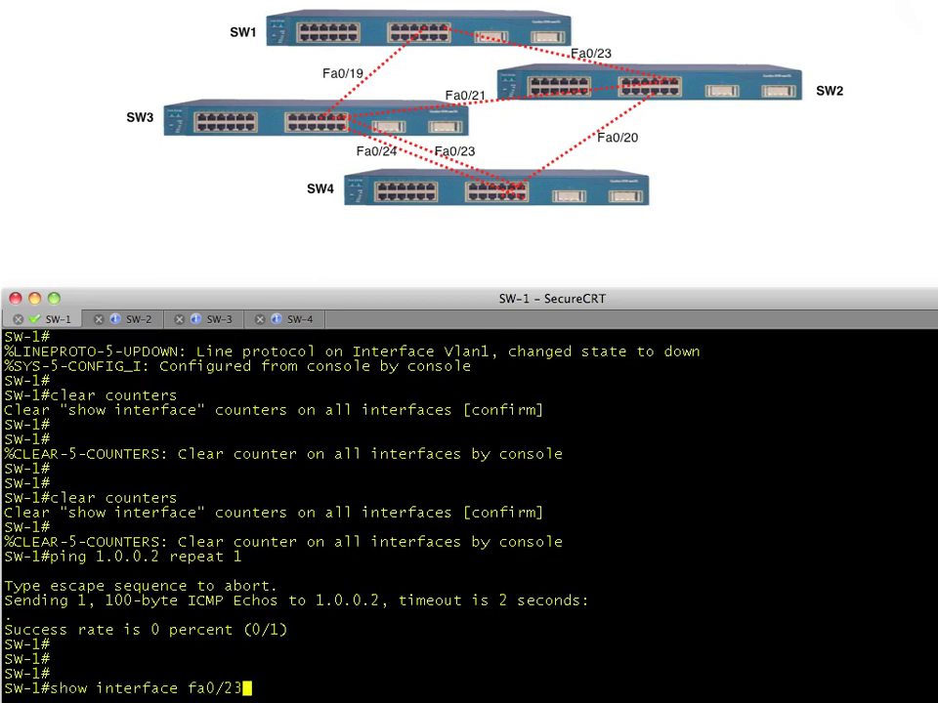
- Show full Fa0/23 statistics: only 2 broadcasts and 4 packets input since clearing
{"action": "key", "text": "Return"}
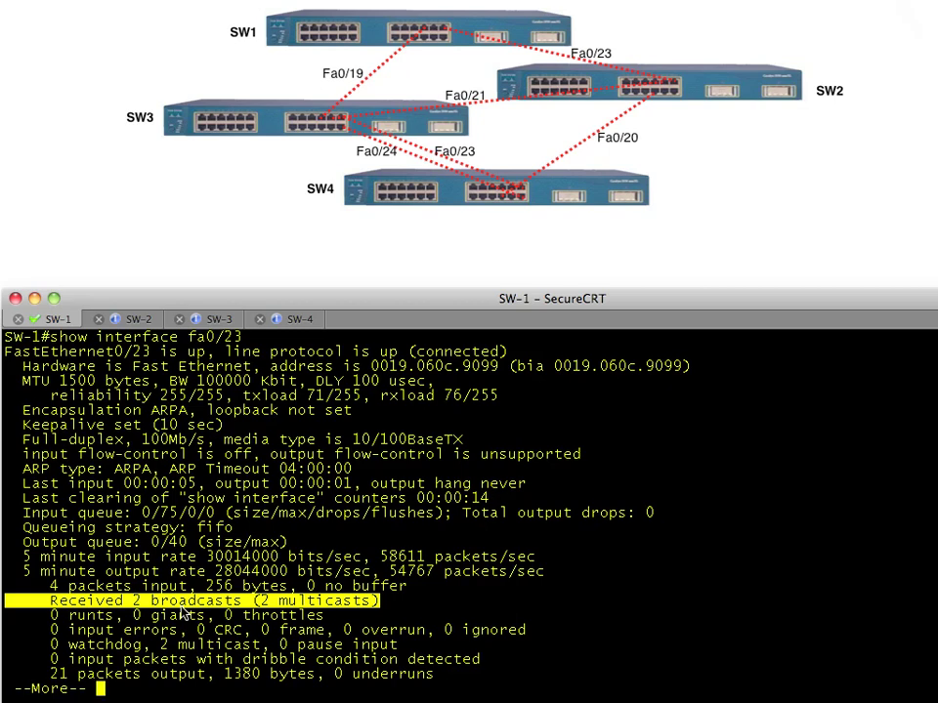
{"action": "key", "text": "space"}
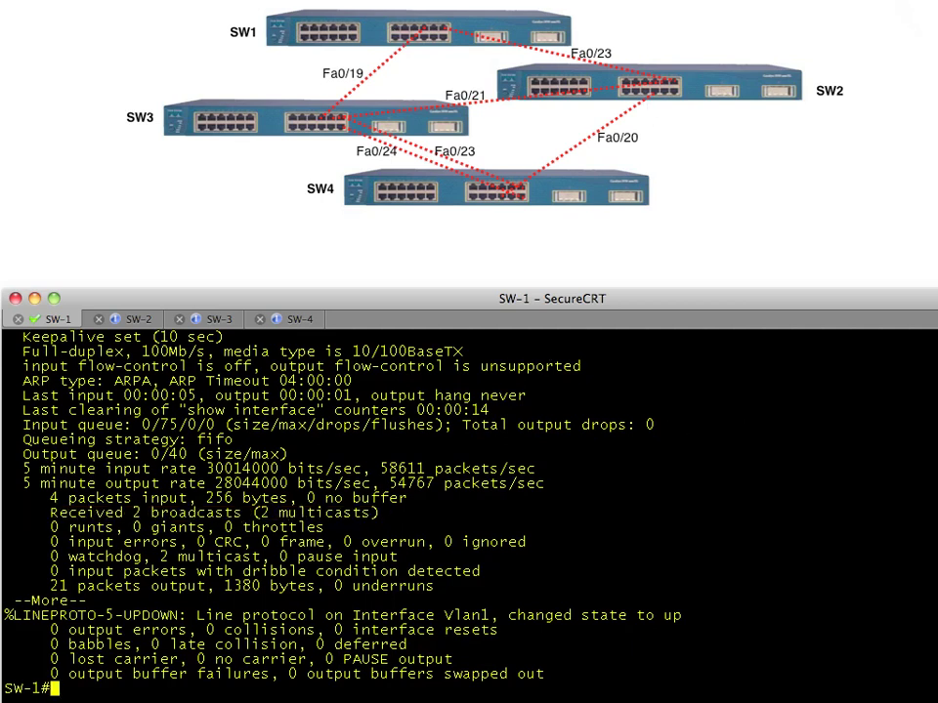
{"action": "key", "text": "Return"}
{"action": "key", "text": "Return"}
{"action": "key", "text": "Return"}
{"action": "key", "text": "Return"}
- Show spanning-tree vlan 1 and highlight VLAN0001 and the root priority 4097 line
{"action": "type", "text": "show spann"}
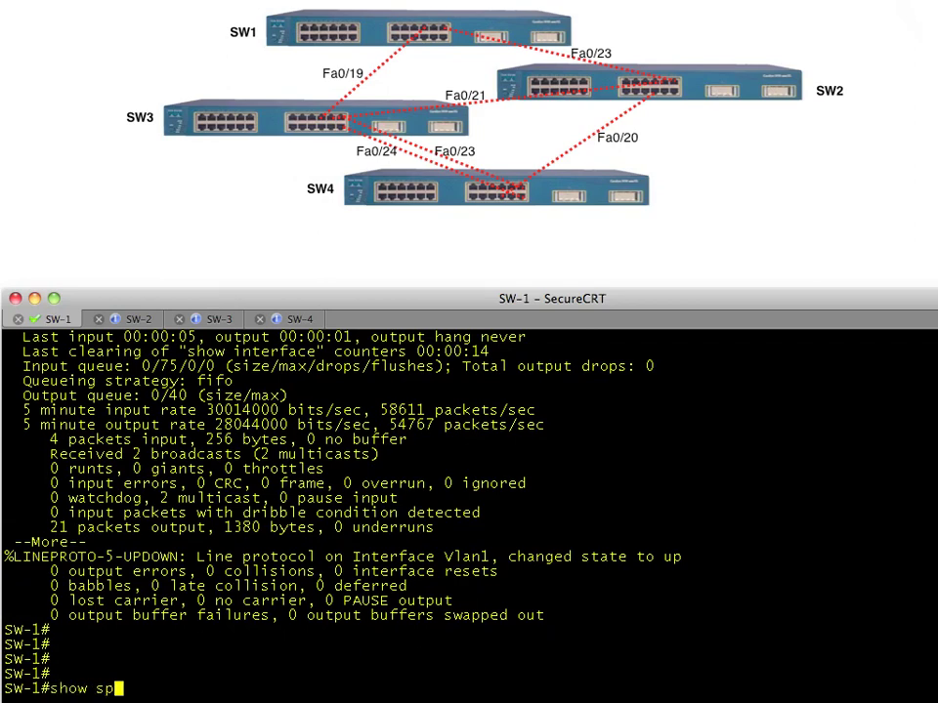
{"action": "key", "text": "Tab"}
{"action": "type", "text": "vlan 1"}
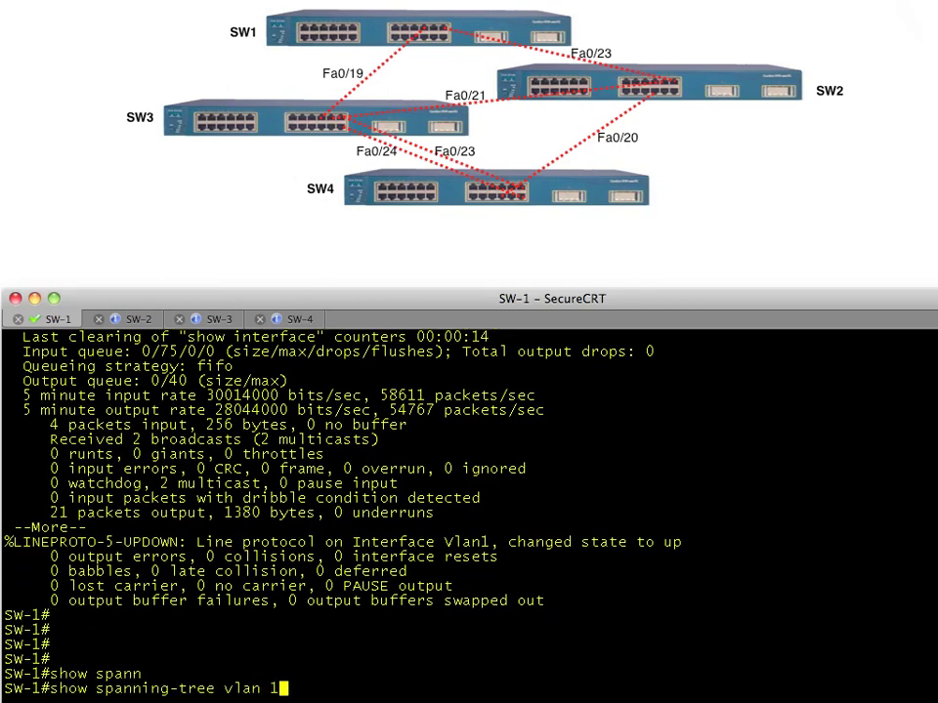
{"action": "key", "text": "Return"}
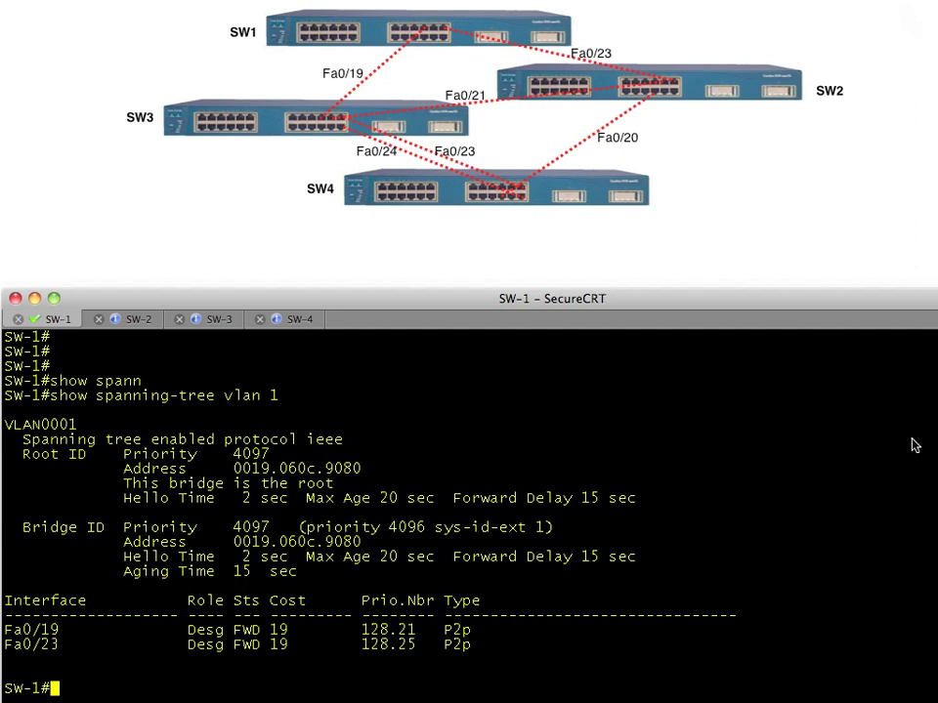
{"action": "double_click", "coordinate": [59, 431]}
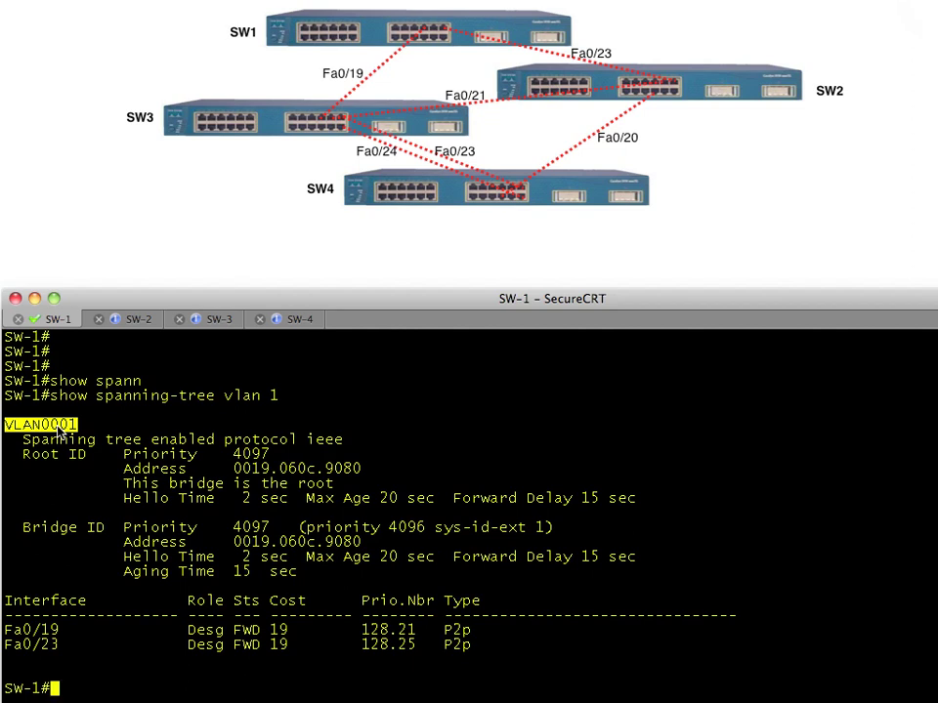
{"action": "triple_click", "coordinate": [185, 455]}
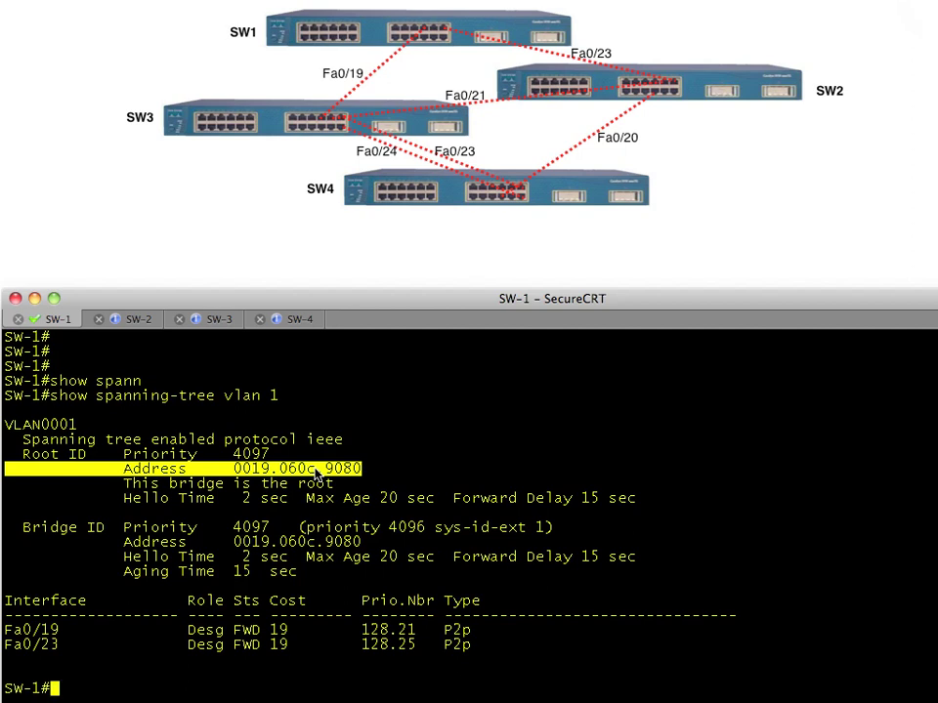
- Run 'show version | inc Base' on SW-1 to show base MAC 00:19:06:0C:90:80, matching the root ID
{"action": "type", "text": "show version"}
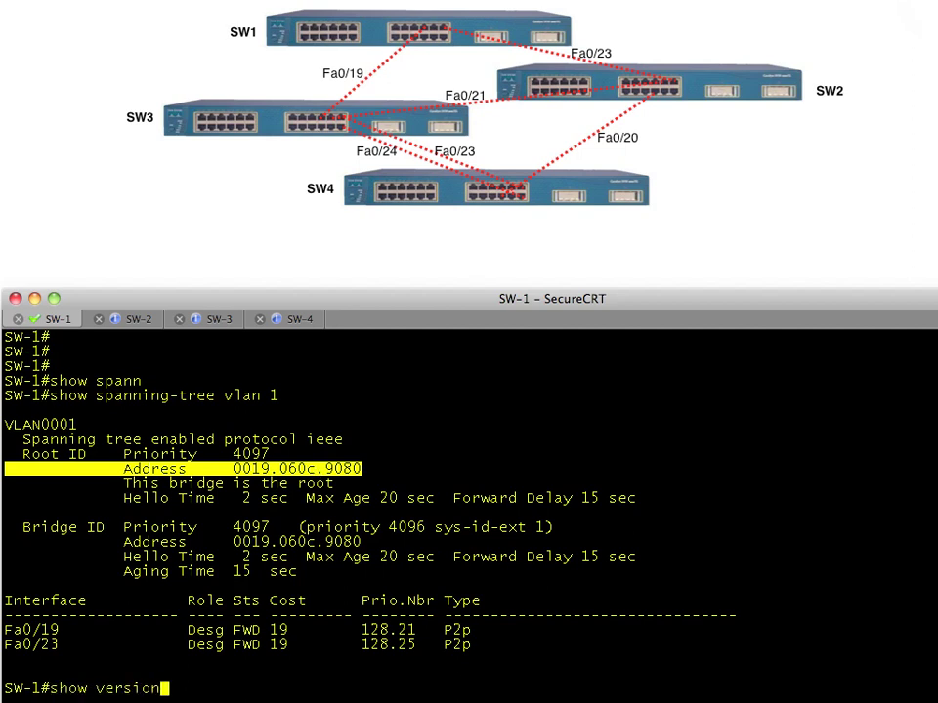
{"action": "type", "text": " | inc Base"}
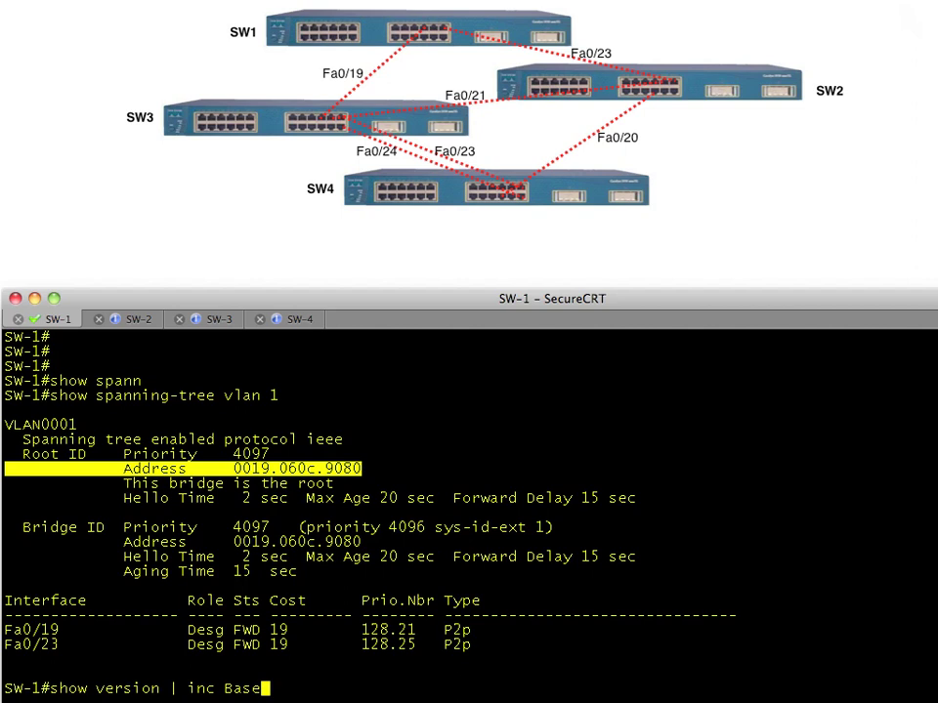
{"action": "key", "text": "Return"}
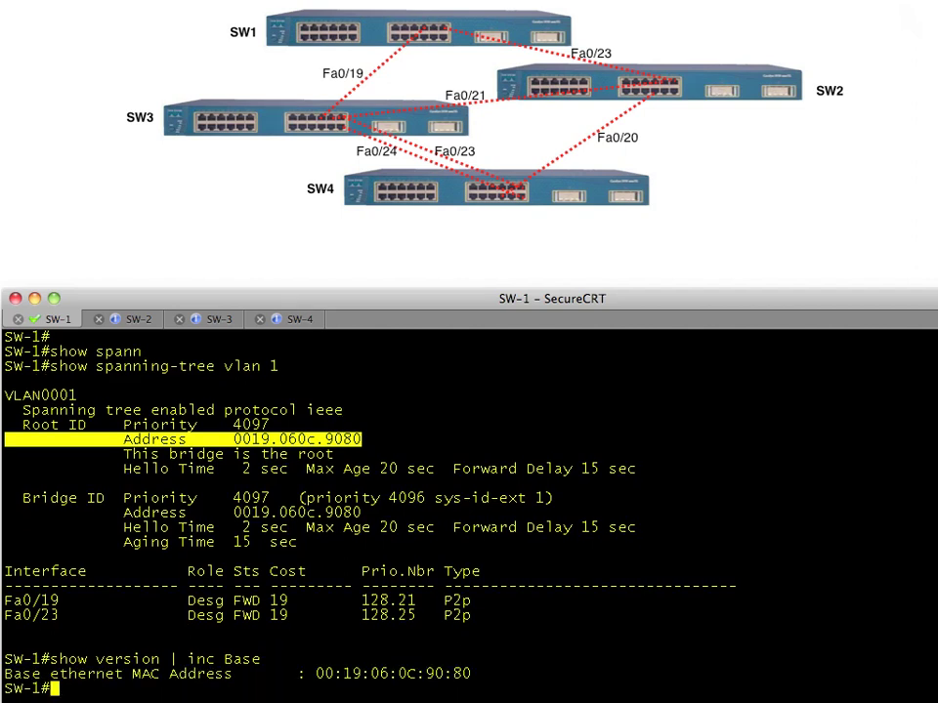